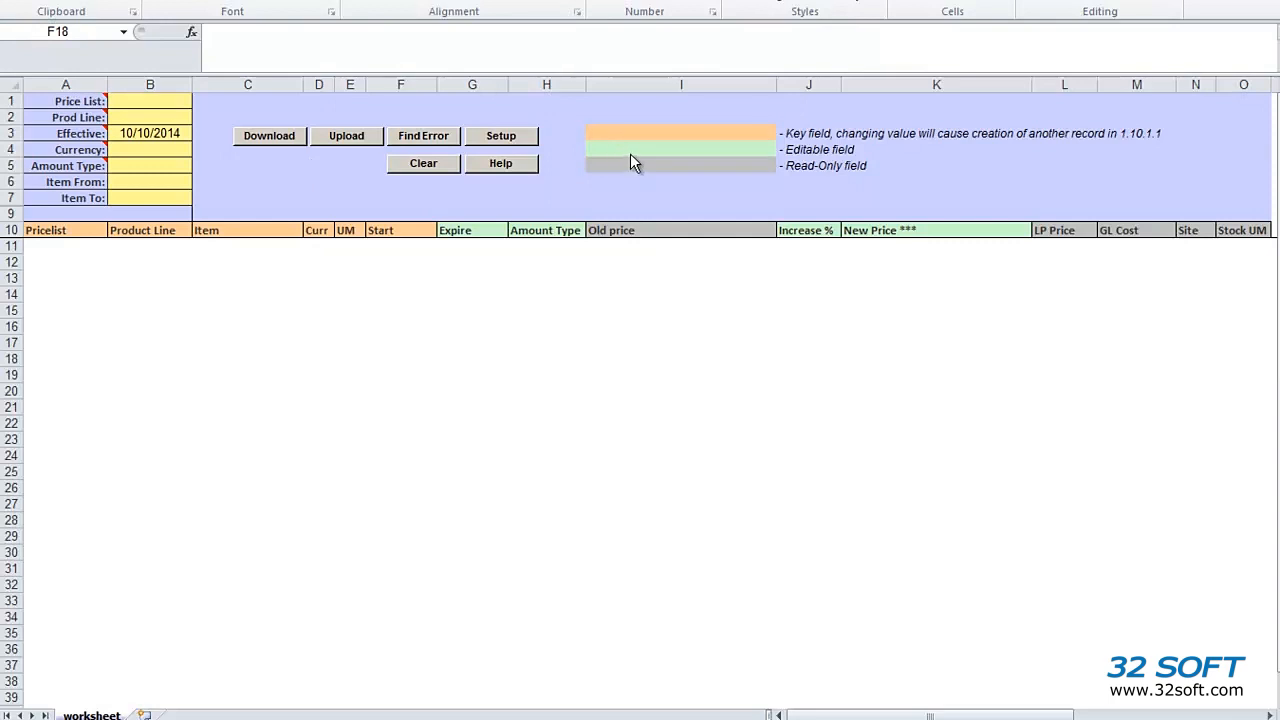
# Step: Choose the TEST database in Setup and acknowledge the confirmation message
pyautogui.click(525, 142)
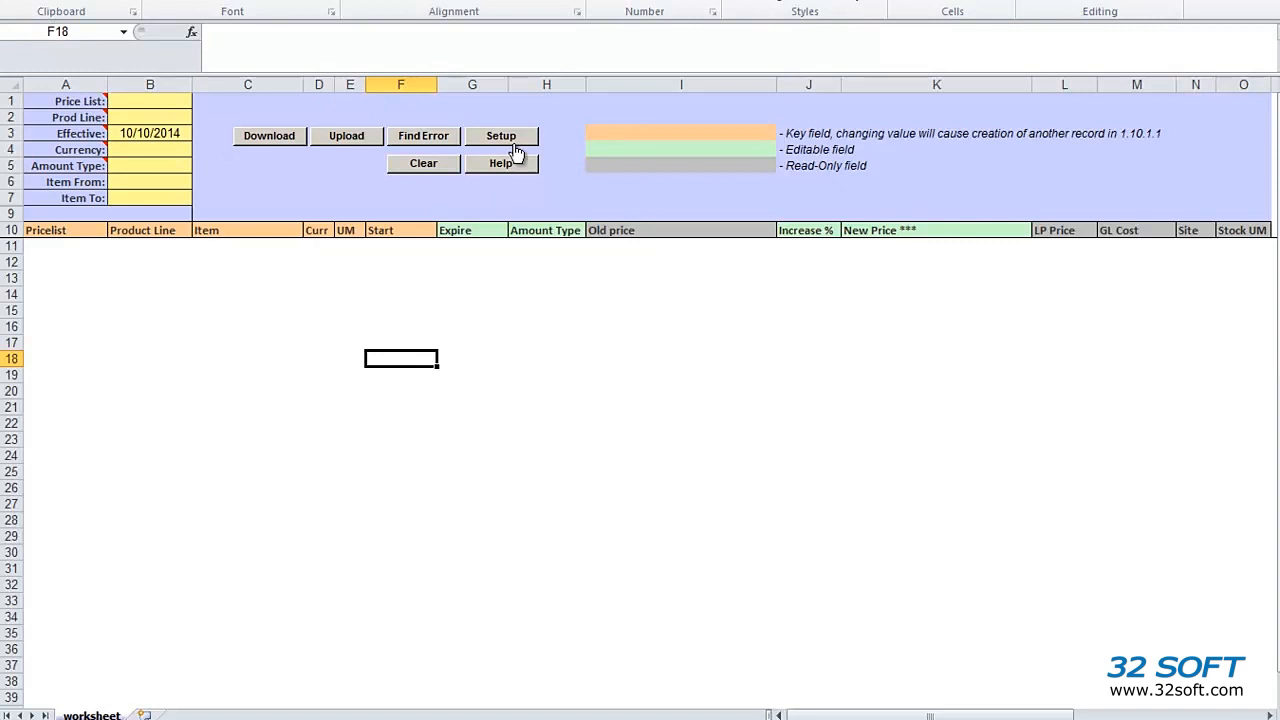
pyautogui.click(513, 144)
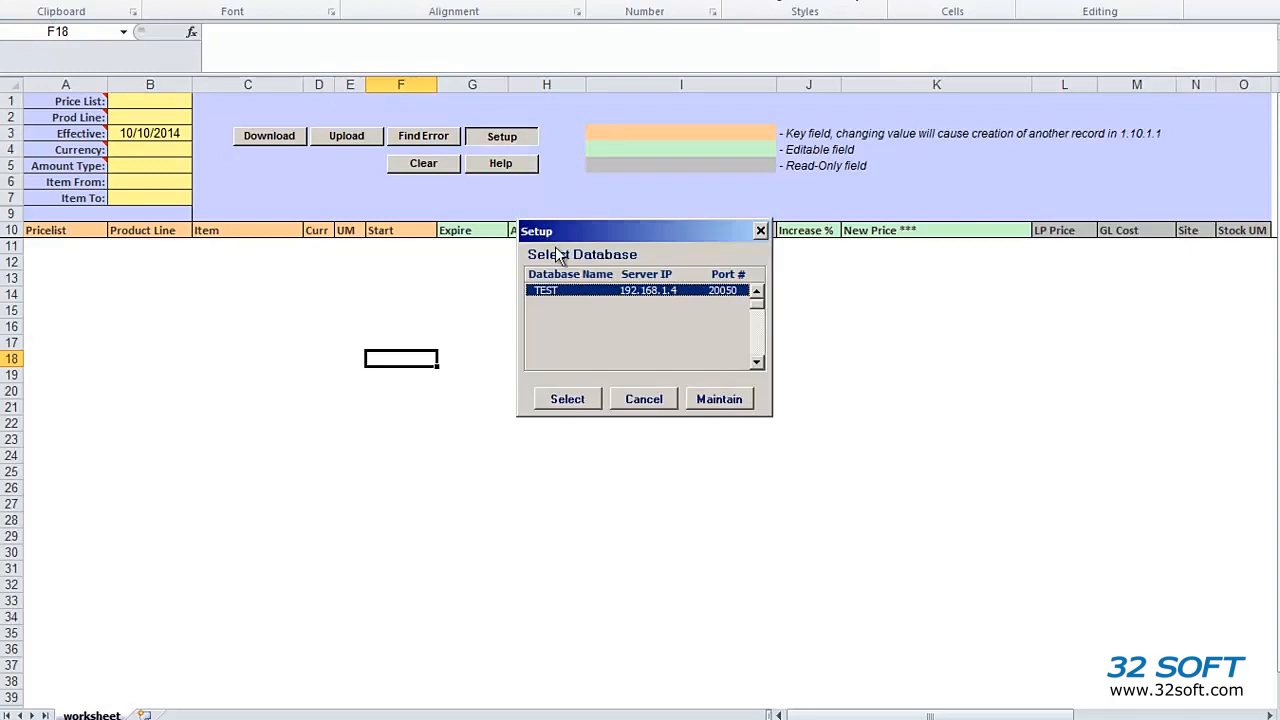
pyautogui.click(574, 401)
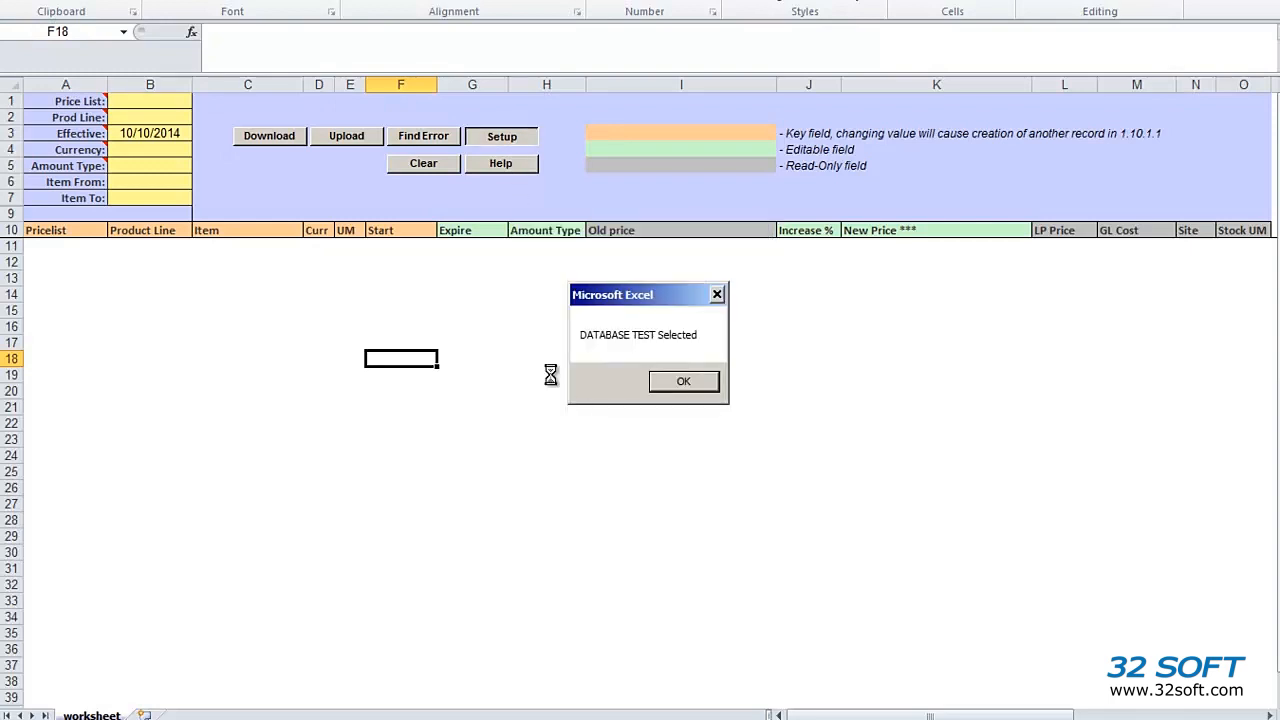
pyautogui.click(683, 384)
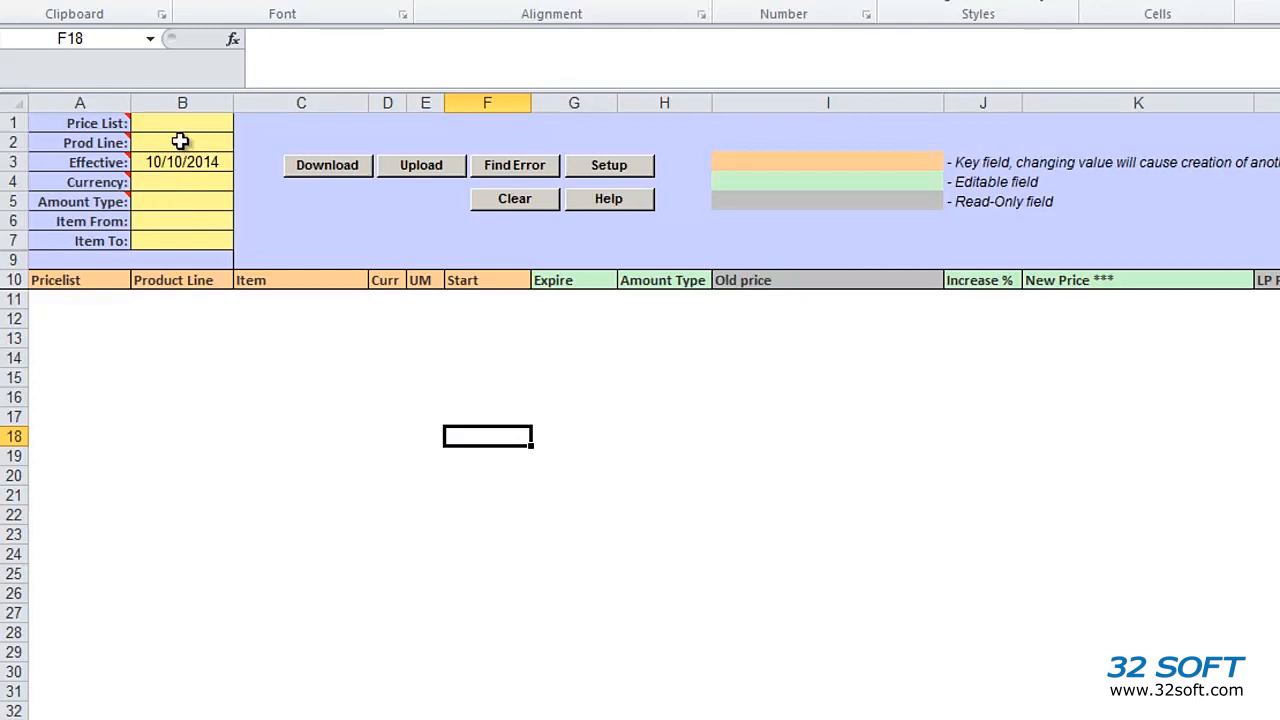
# Step: Clear the Price List through Effective filter cells and start a QAD download
pyautogui.moveTo(175, 125); pyautogui.dragTo(178, 168)
pyautogui.press('Delete')
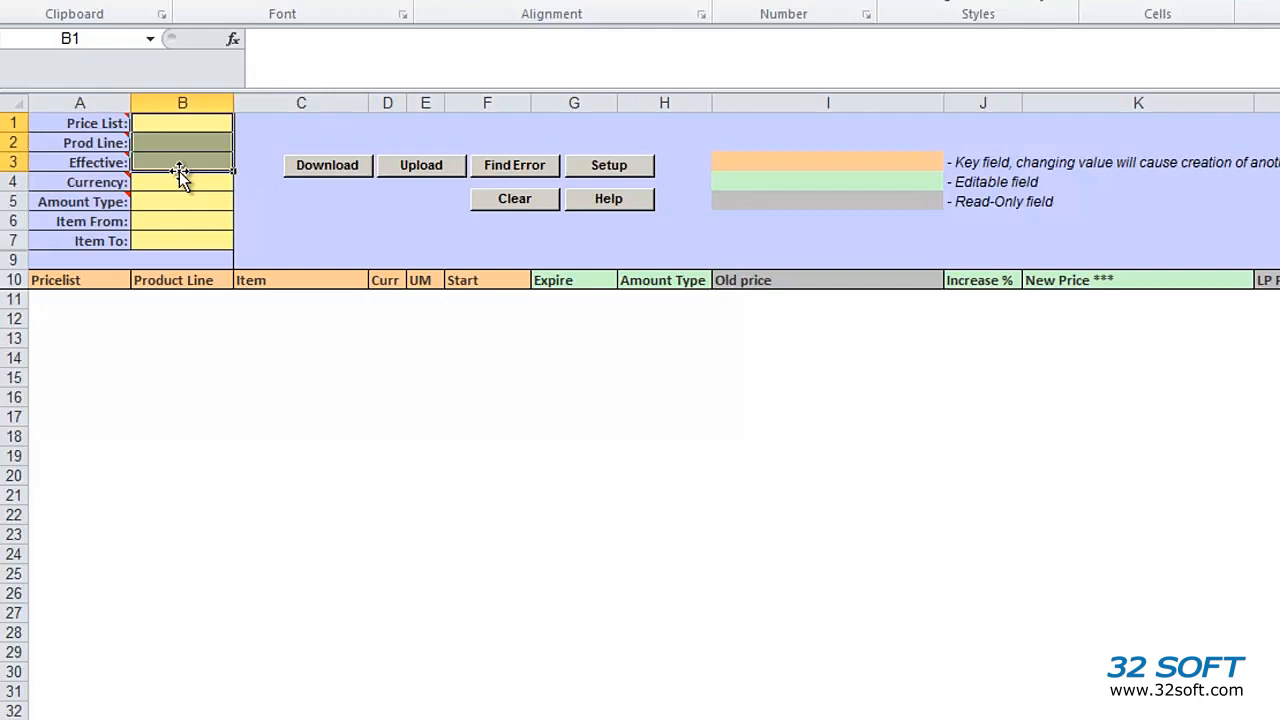
pyautogui.click(342, 164)
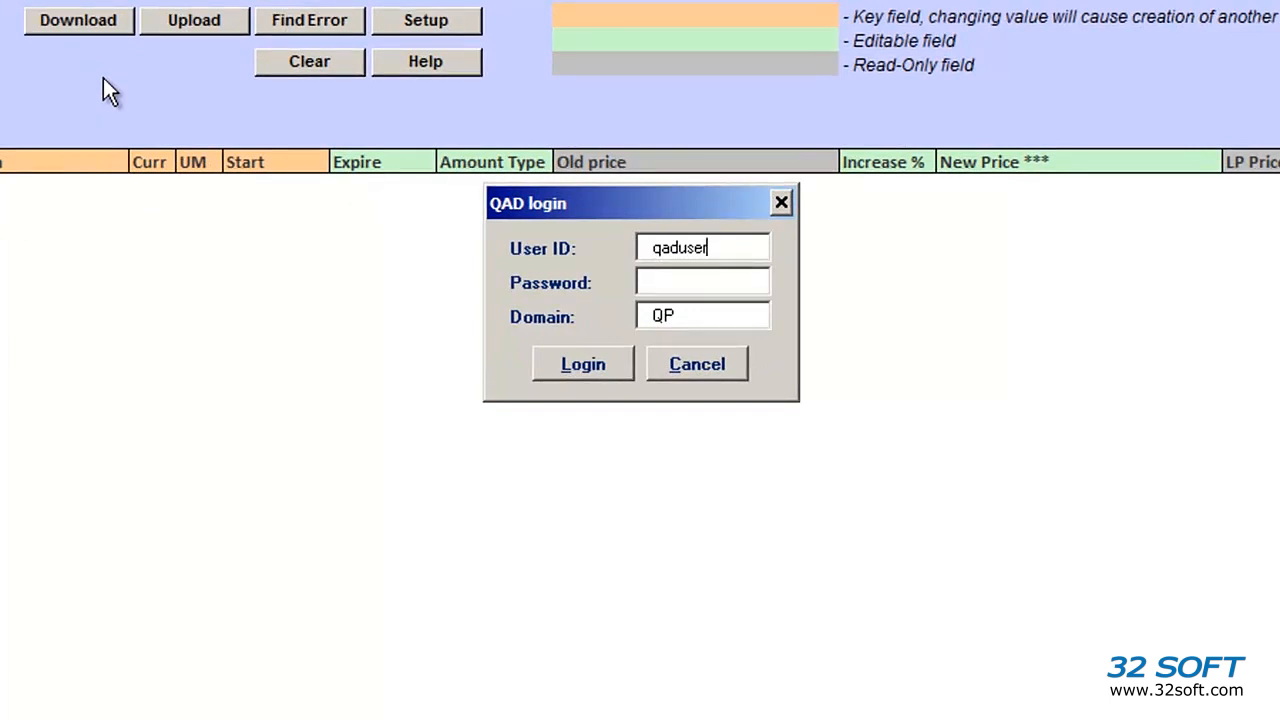
# Step: Log in to QAD with the user ID and password to download all price records
pyautogui.moveTo(739, 249); pyautogui.dragTo(601, 244)
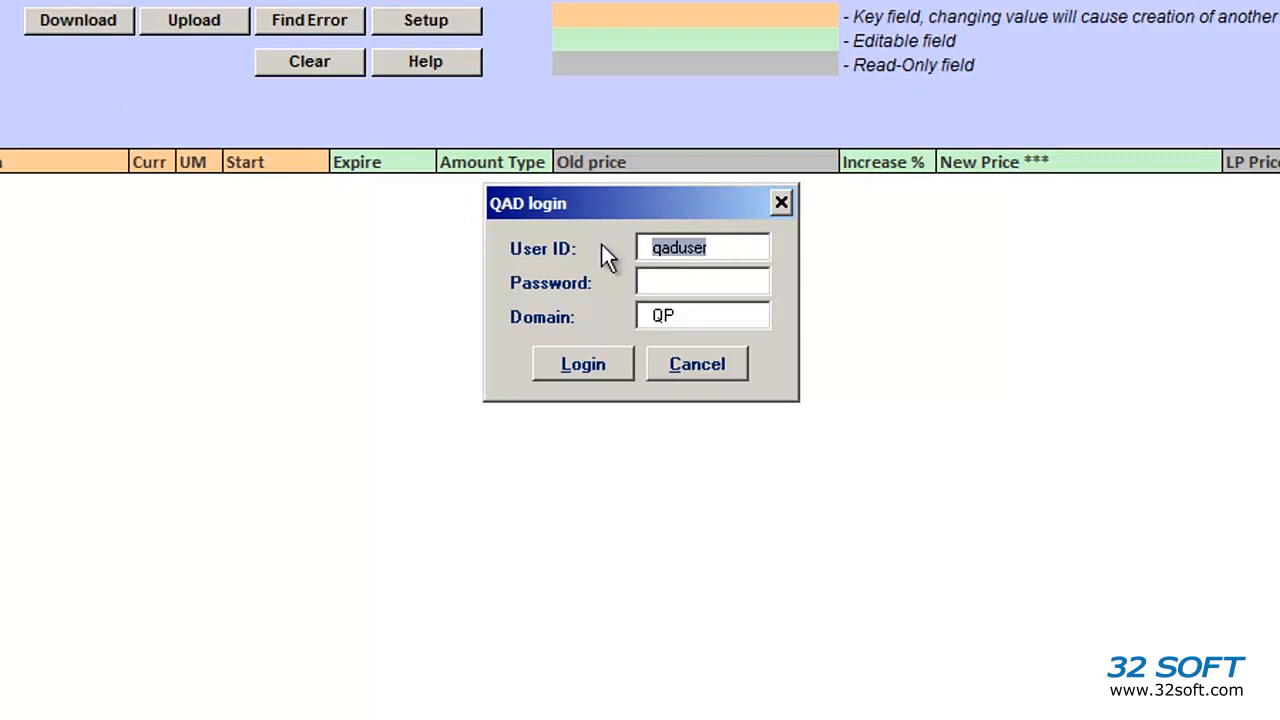
pyautogui.press('Tab')
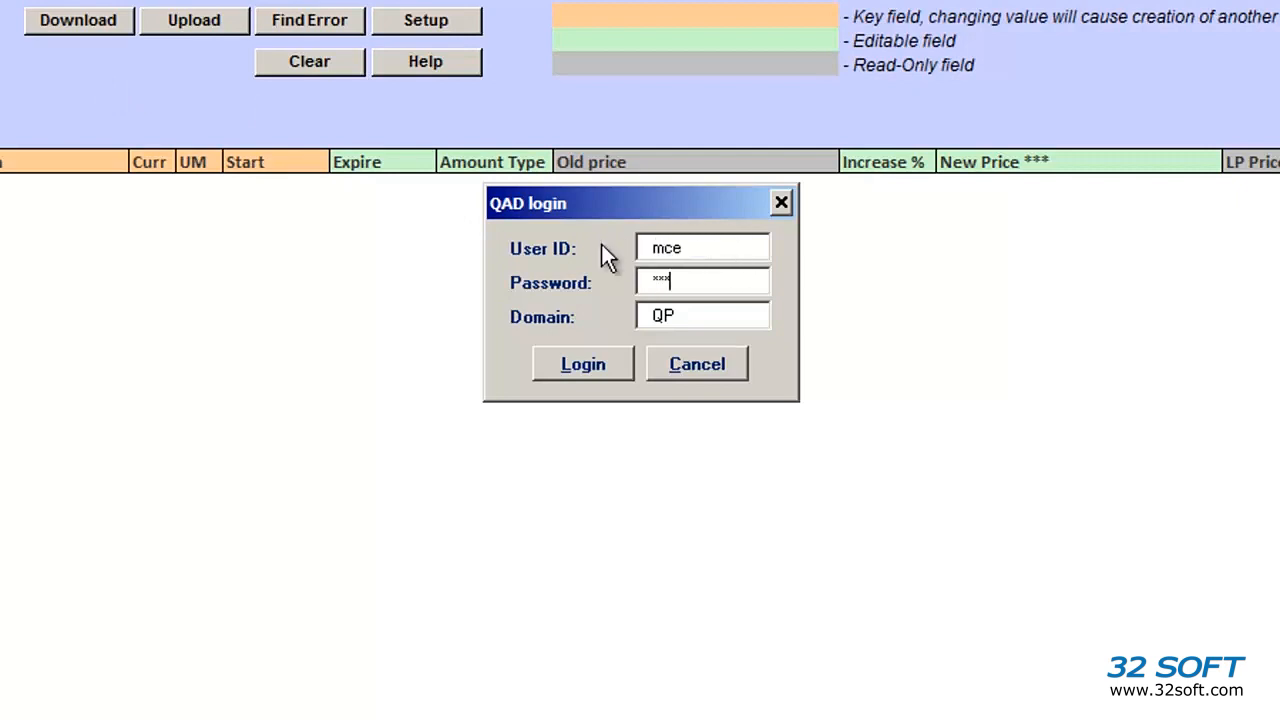
pyautogui.click(617, 360)
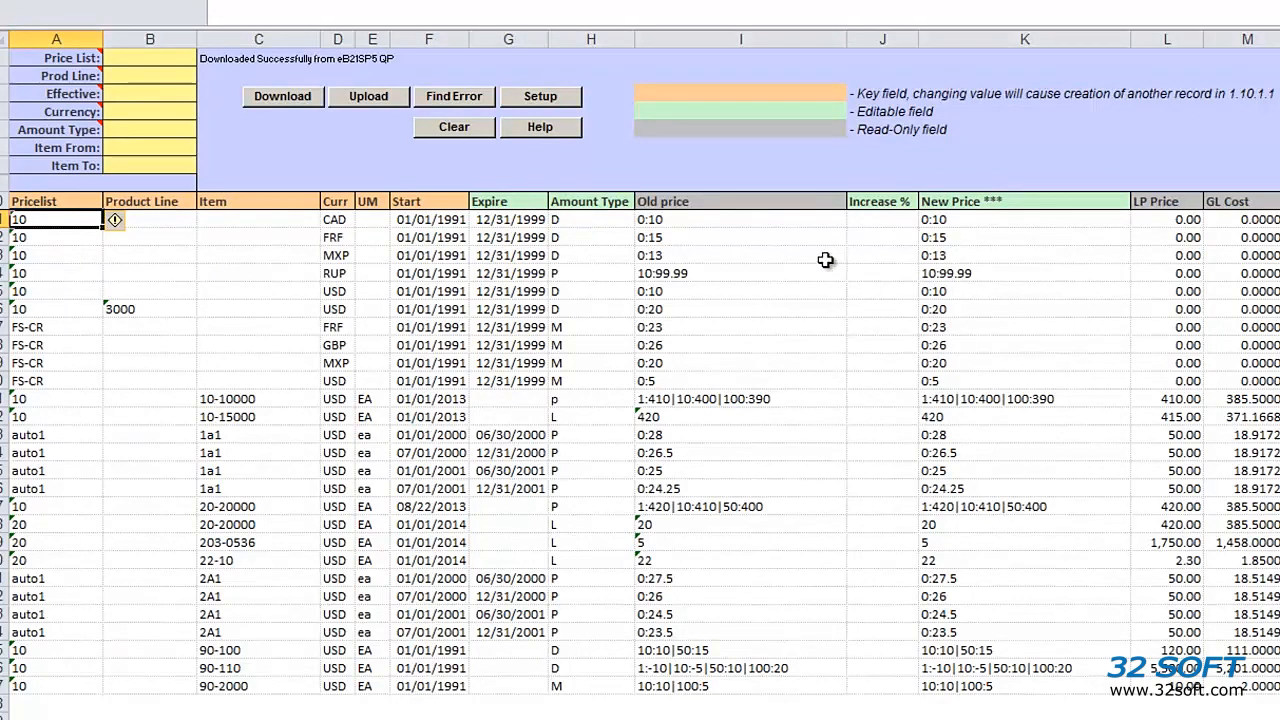
# Step: Clear the rows, then download only price list 10 records effective 10/10/2014
pyautogui.click(708, 397)
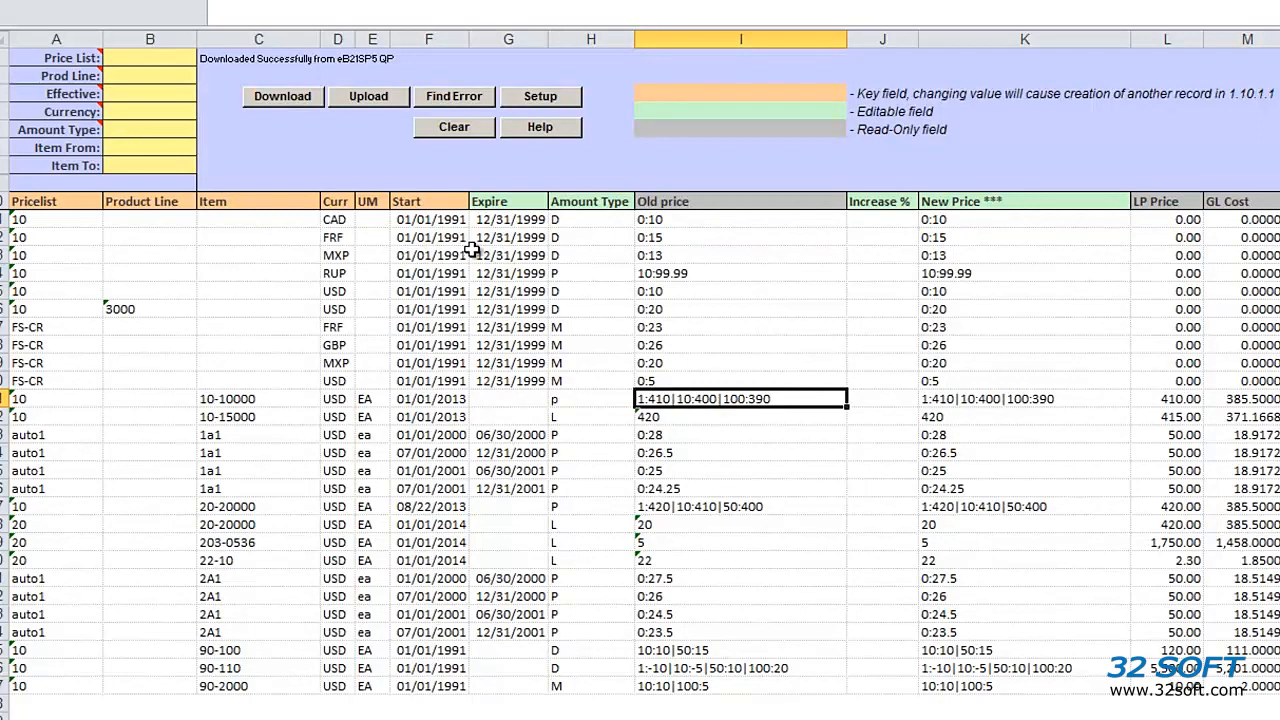
pyautogui.click(444, 132)
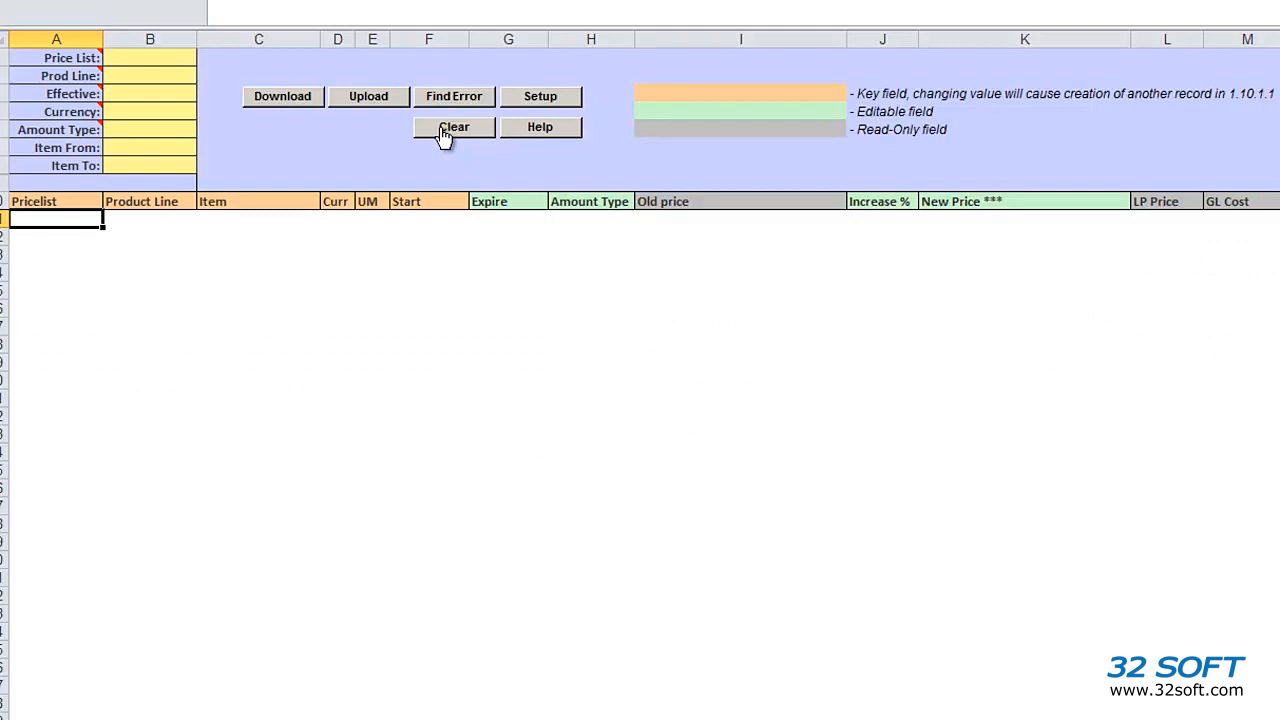
pyautogui.click(125, 60)
pyautogui.write('10')
pyautogui.press('Return')
pyautogui.press('Return')
pyautogui.write('10/10/2014')
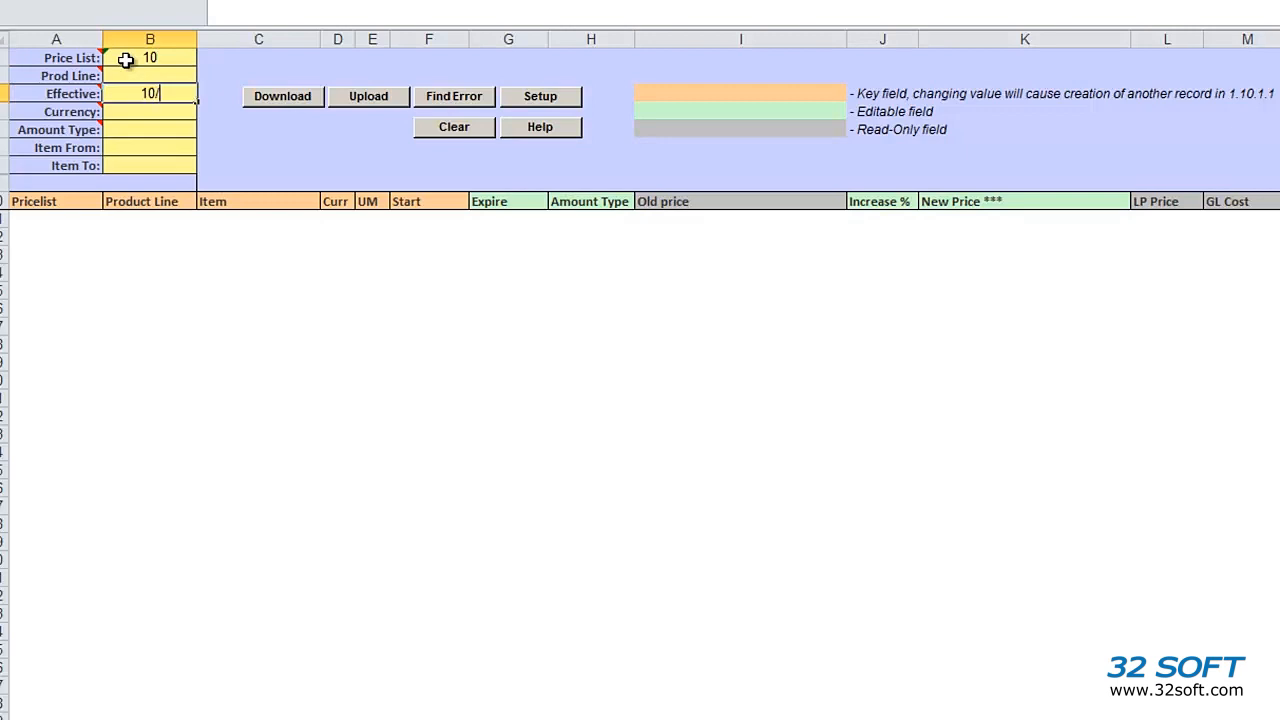
pyautogui.press('Return')
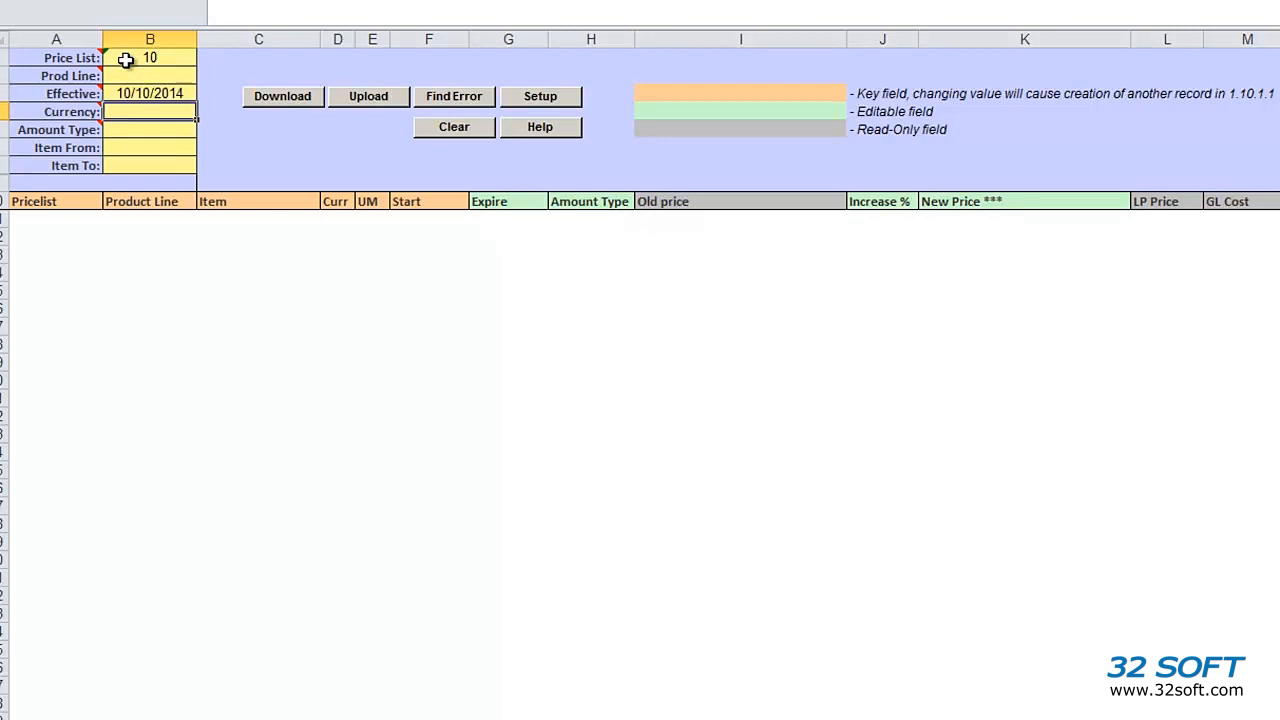
pyautogui.click(298, 100)
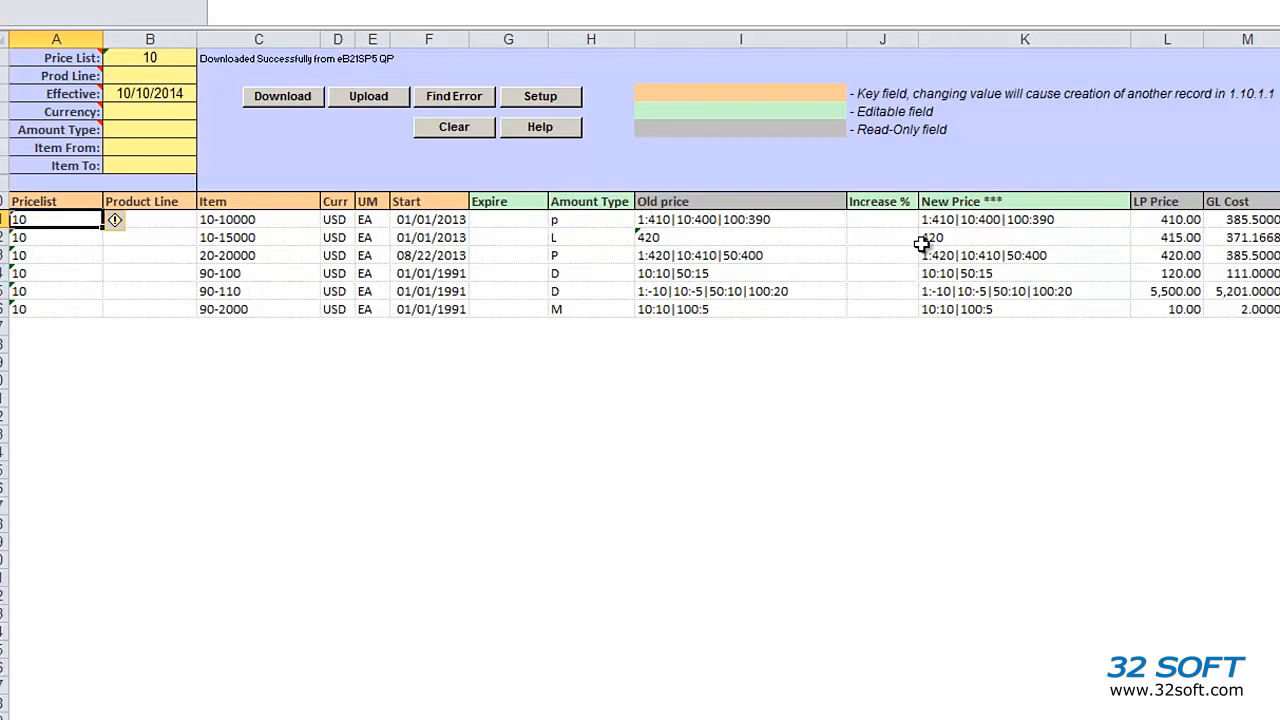
# Step: Enter 10% as item 10-10000's increase and copy it down to all six items
pyautogui.click(880, 228)
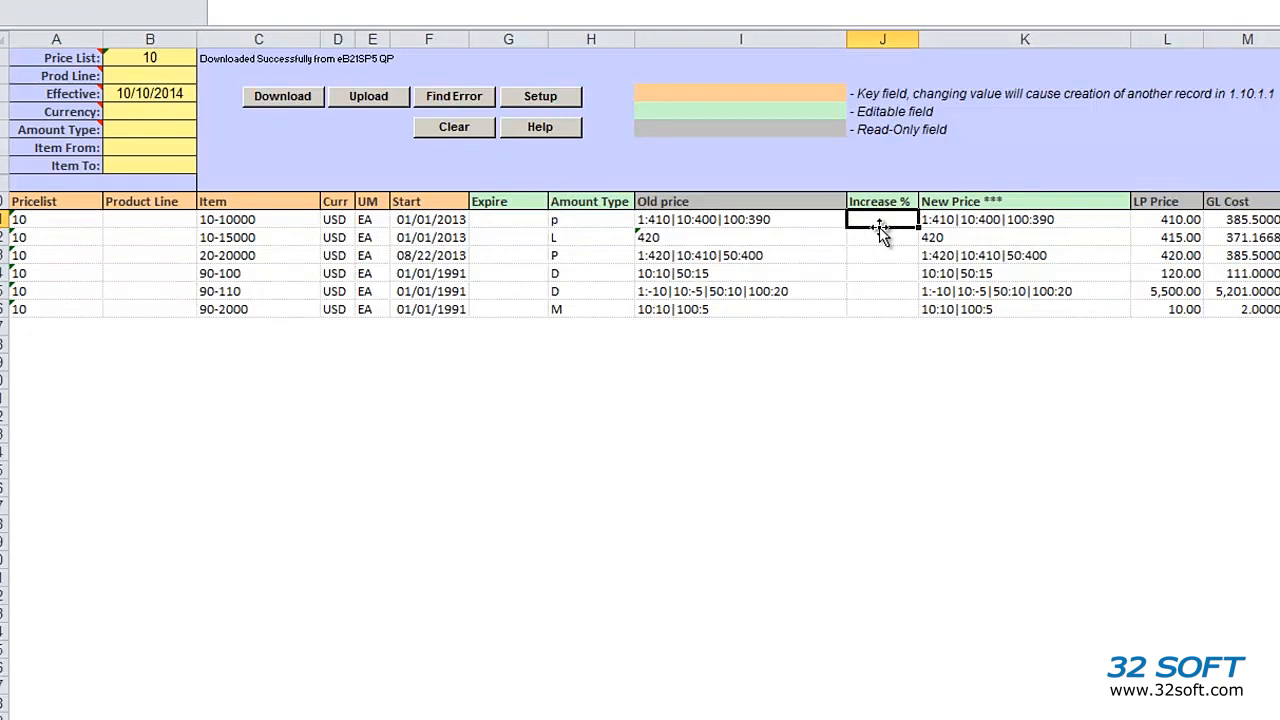
pyautogui.write('10')
pyautogui.press('Return')
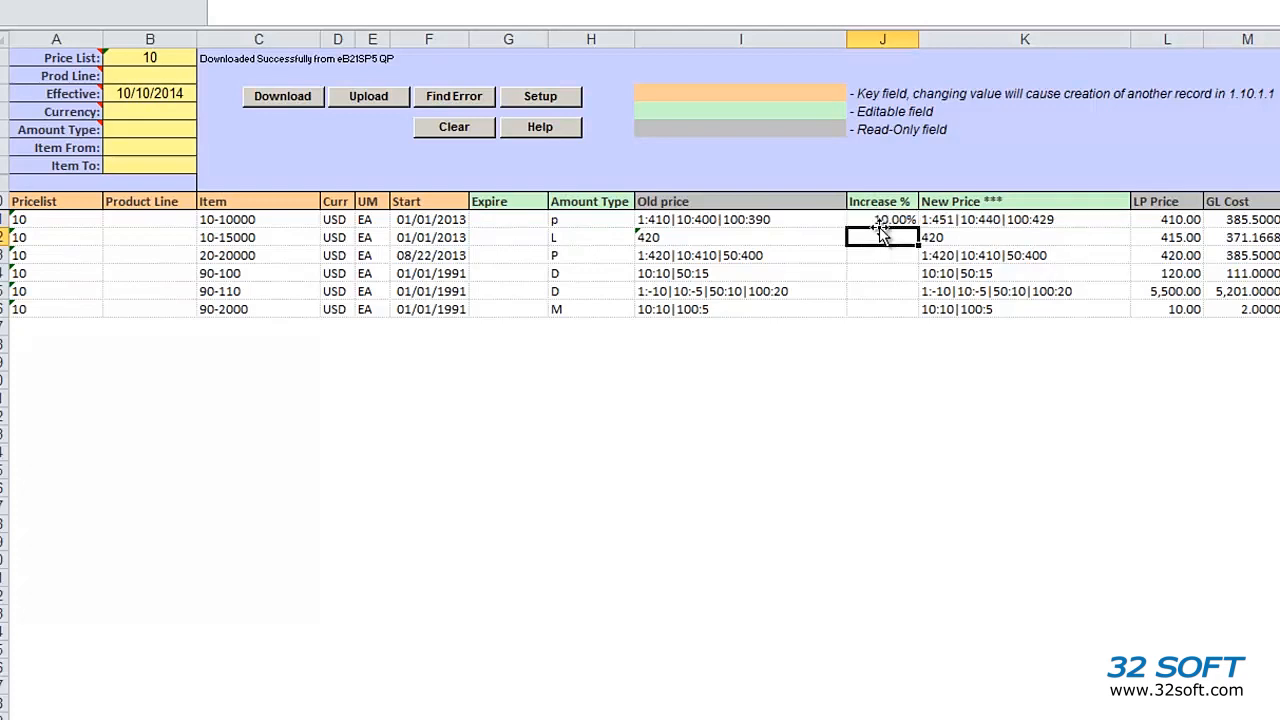
pyautogui.click(878, 224)
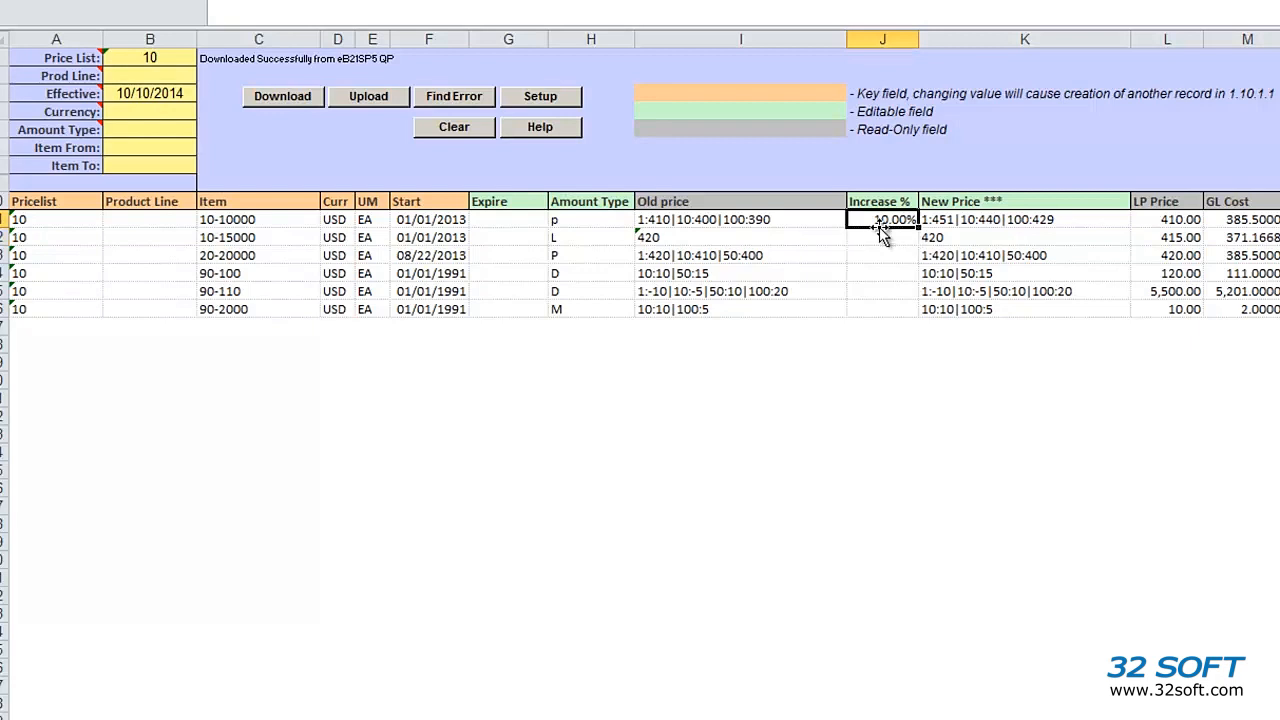
pyautogui.hotkey('ctrl', 'c')
pyautogui.hotkey('shift', 'Down')
pyautogui.hotkey('shift', 'Down')
pyautogui.hotkey('shift', 'Down')
pyautogui.hotkey('shift', 'Down')
pyautogui.hotkey('shift', 'Down')
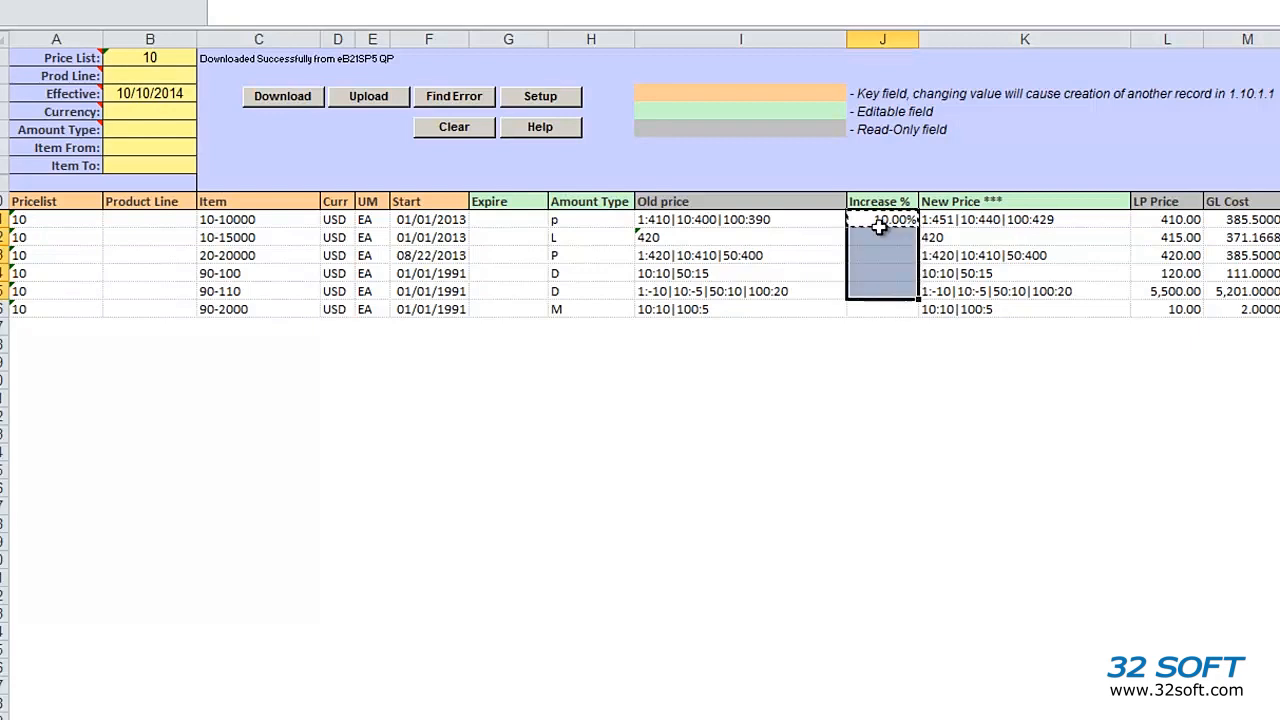
pyautogui.hotkey('ctrl', 'v')
pyautogui.press('Escape')
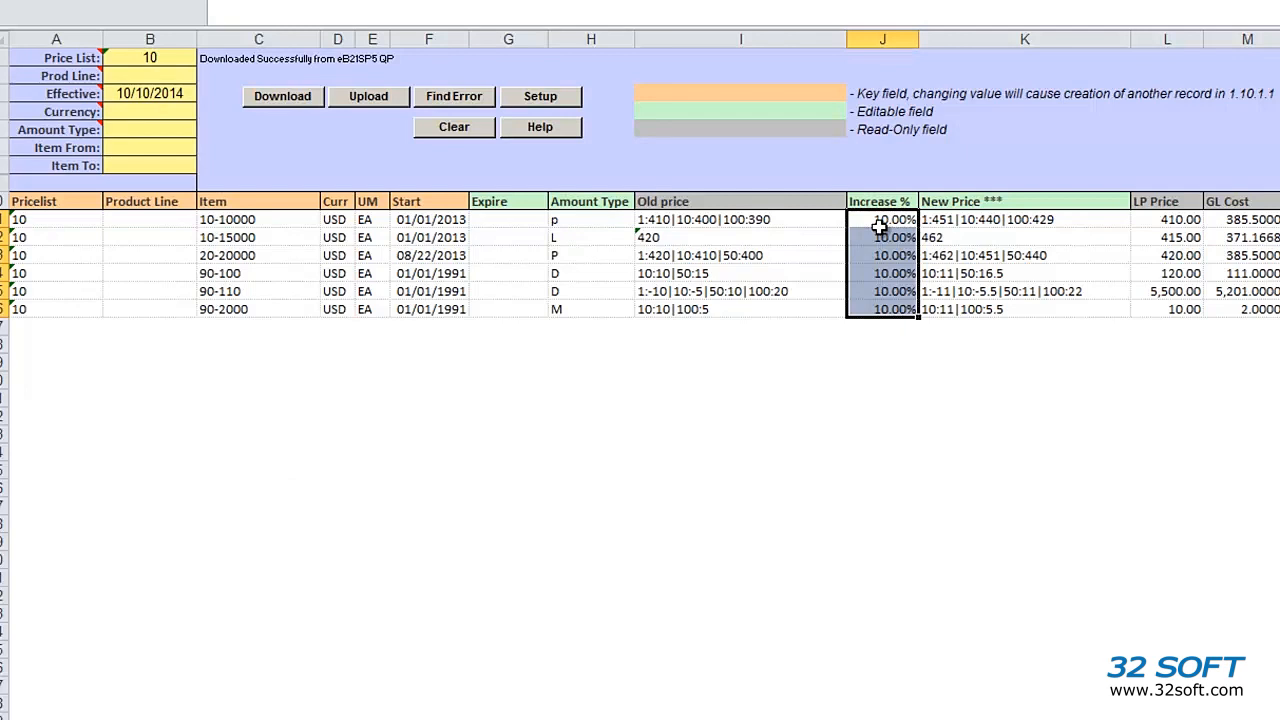
pyautogui.press('Right')
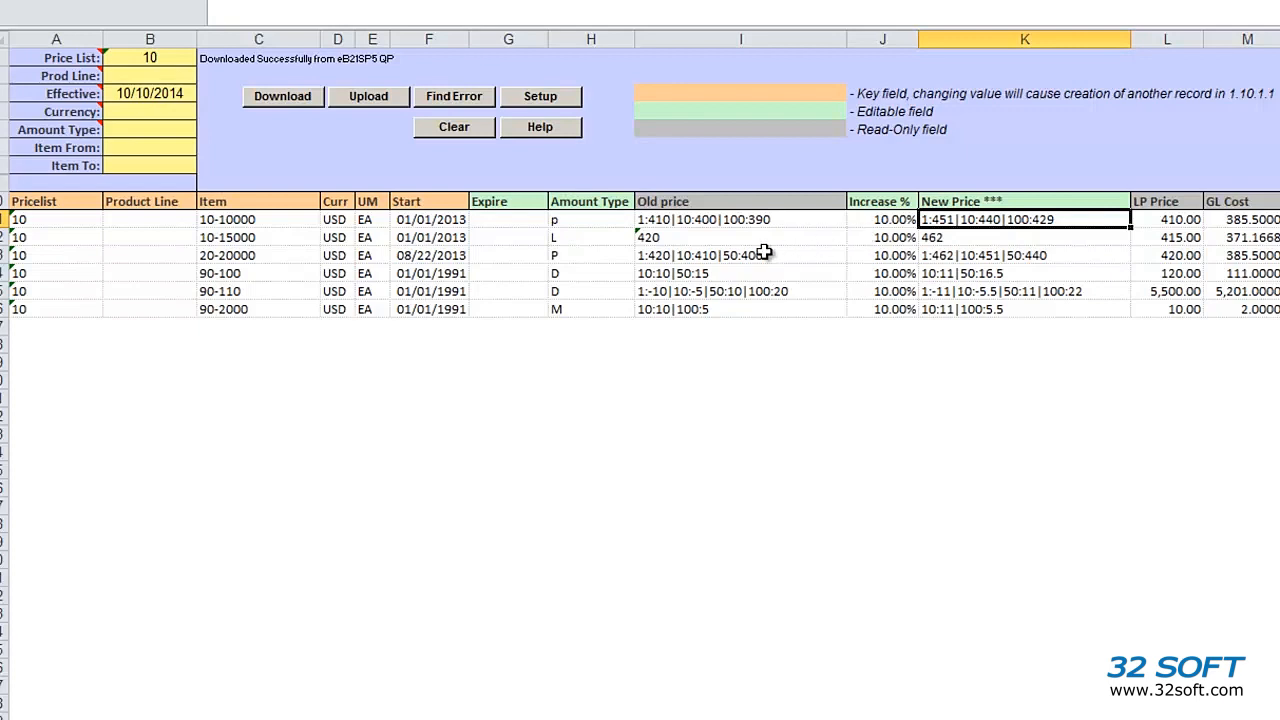
# Step: Duplicate the 90-2000 row into the empty row below it
pyautogui.click(2, 309)
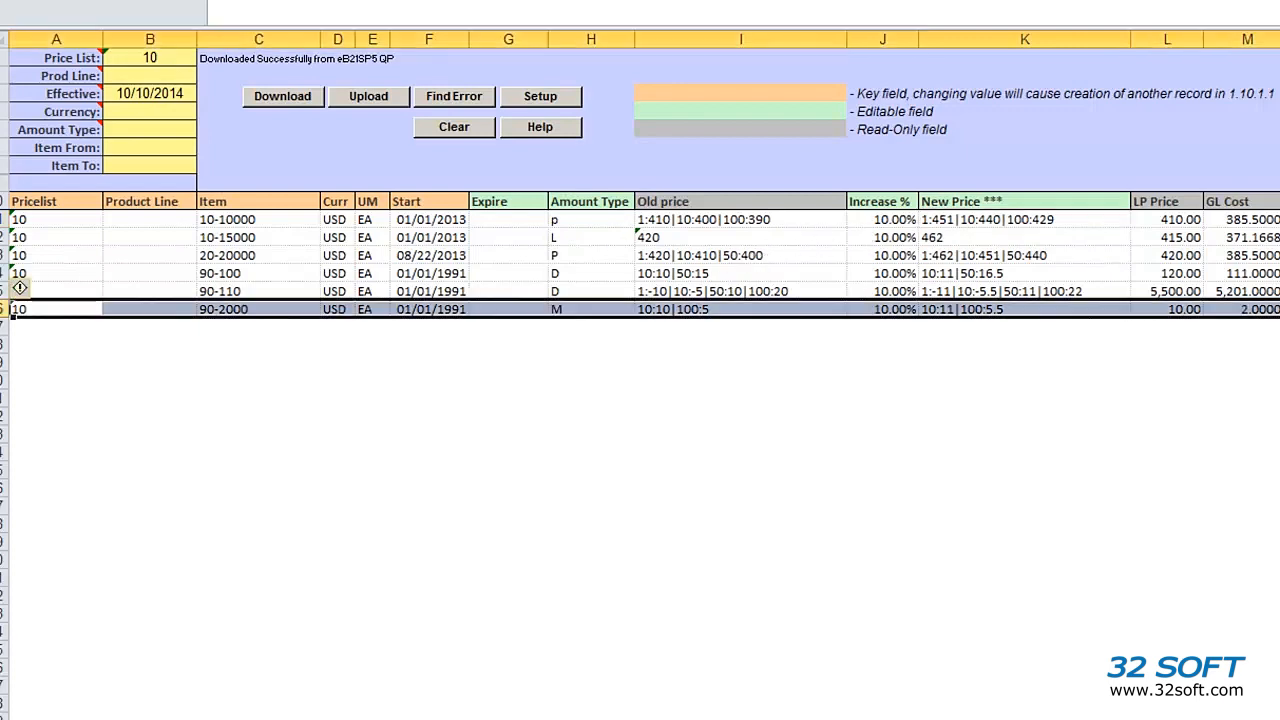
pyautogui.hotkey('ctrl', 'c')
pyautogui.press('Down')
pyautogui.hotkey('ctrl', 'v')
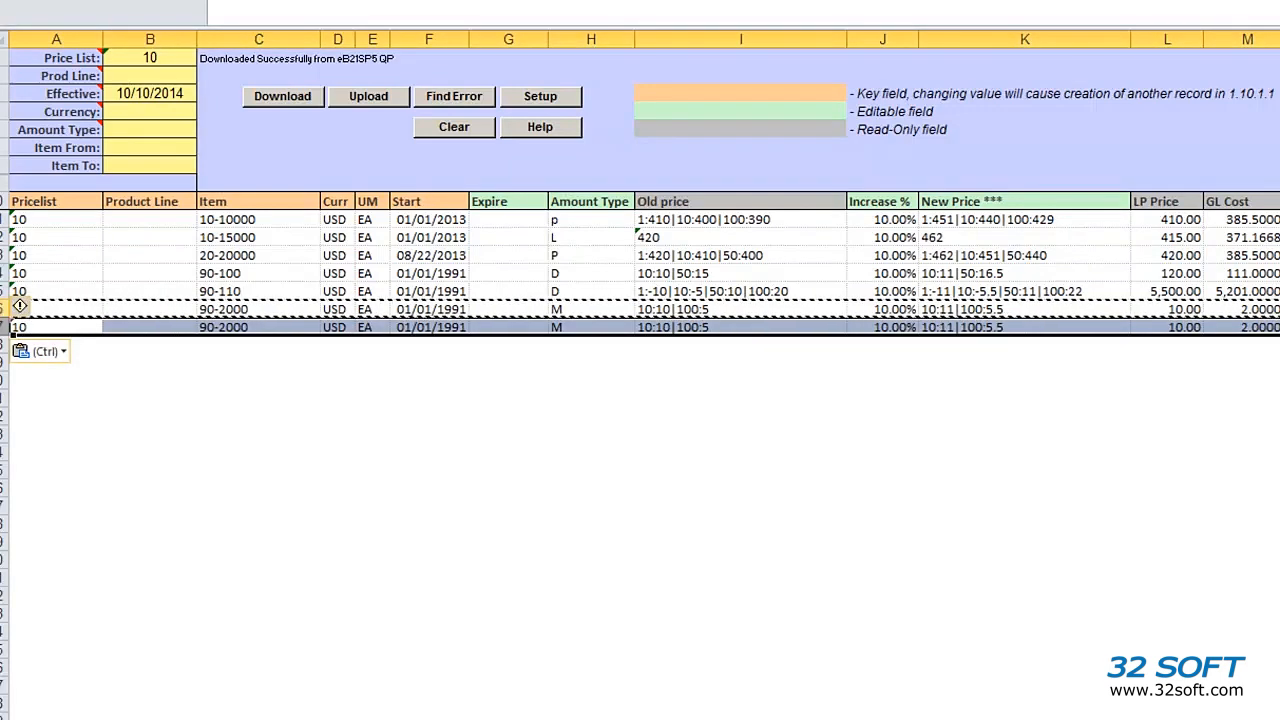
# Step: Change the copied row to item 90-20000 with Amount Type L and New Price 20
pyautogui.click(266, 328)
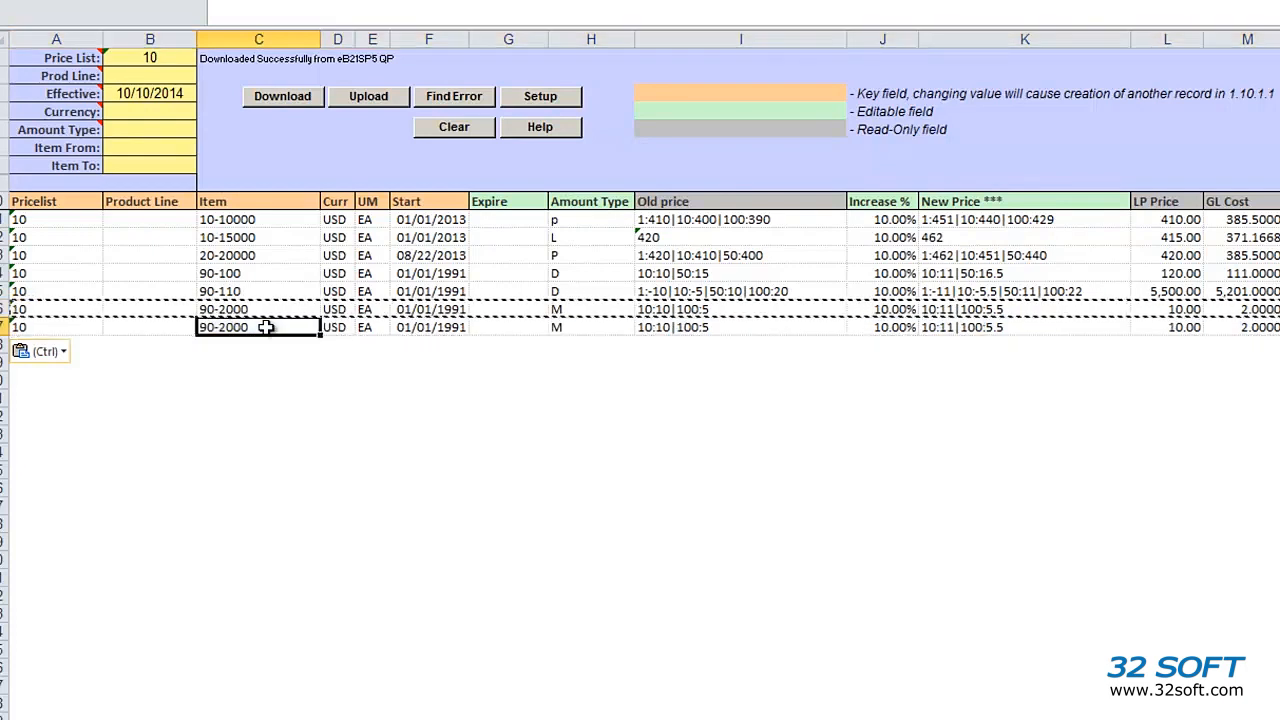
pyautogui.doubleClick(266, 328)
pyautogui.write('0')
pyautogui.press('Return')
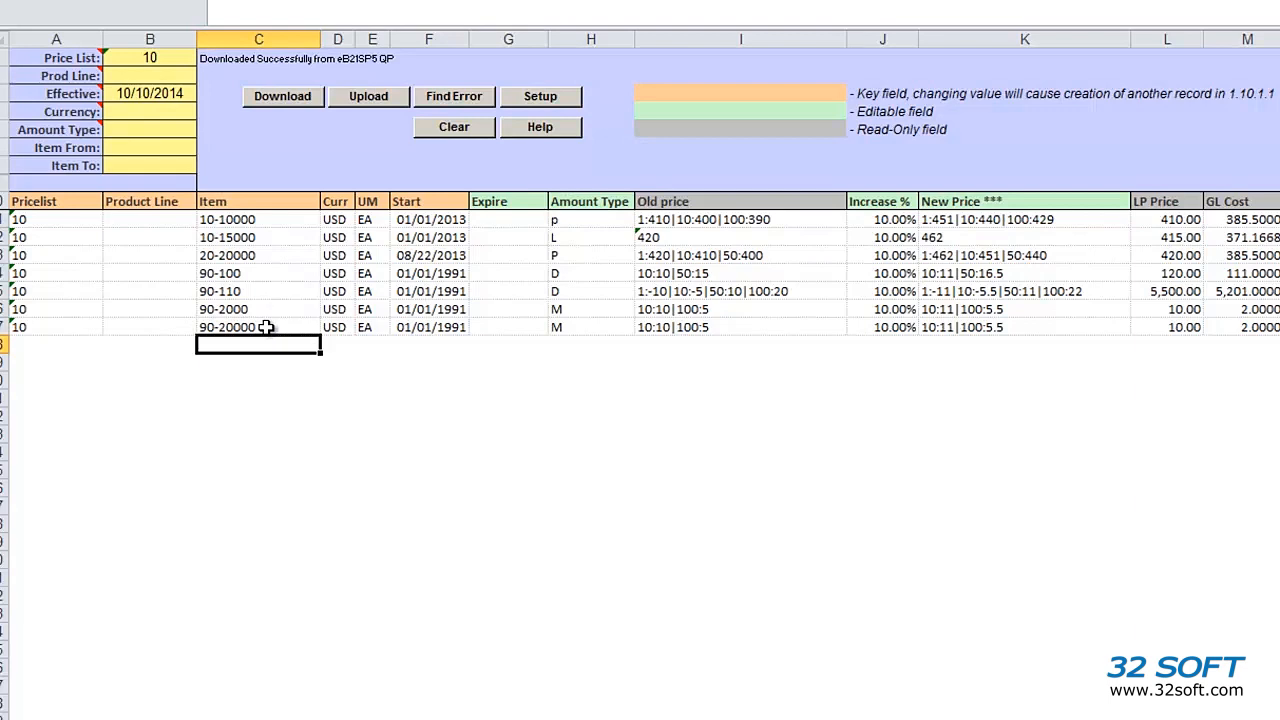
pyautogui.click(587, 327)
pyautogui.write('L')
pyautogui.press('Tab')
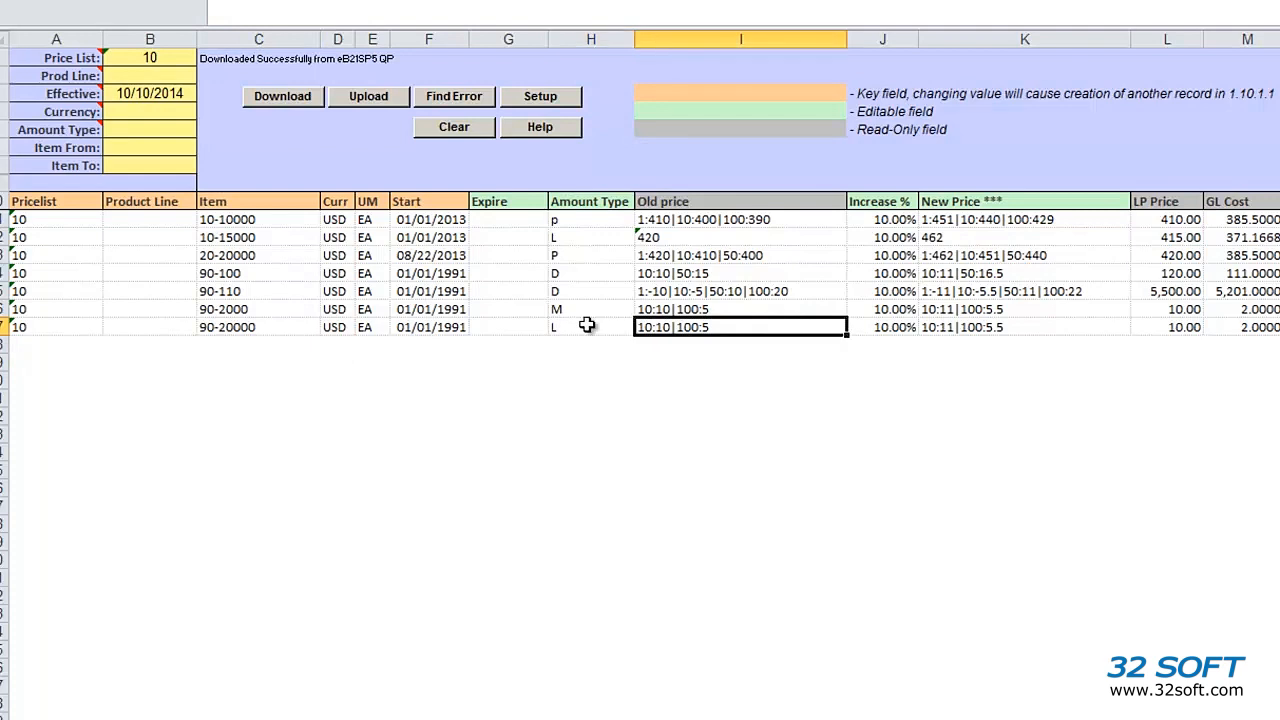
pyautogui.press('Tab')
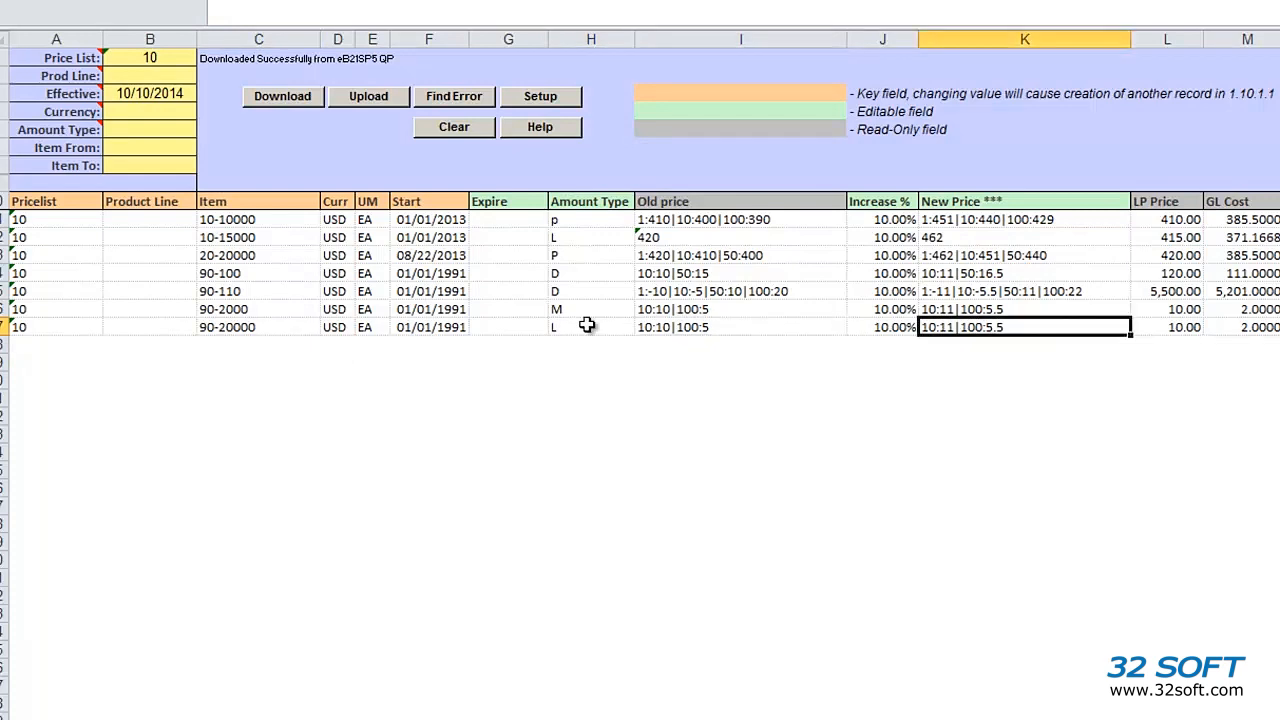
pyautogui.write('20')
pyautogui.press('Return')
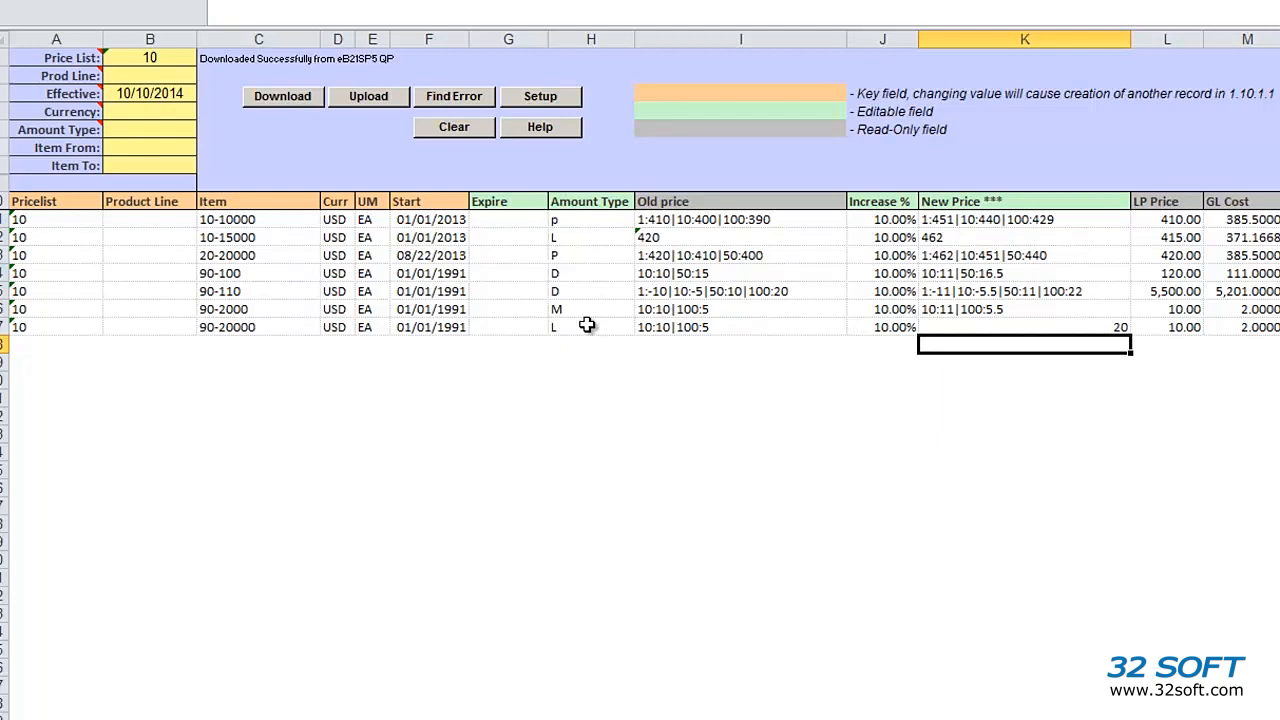
# Step: Upload the price list to QAD and close the failed upload report
pyautogui.click(383, 106)
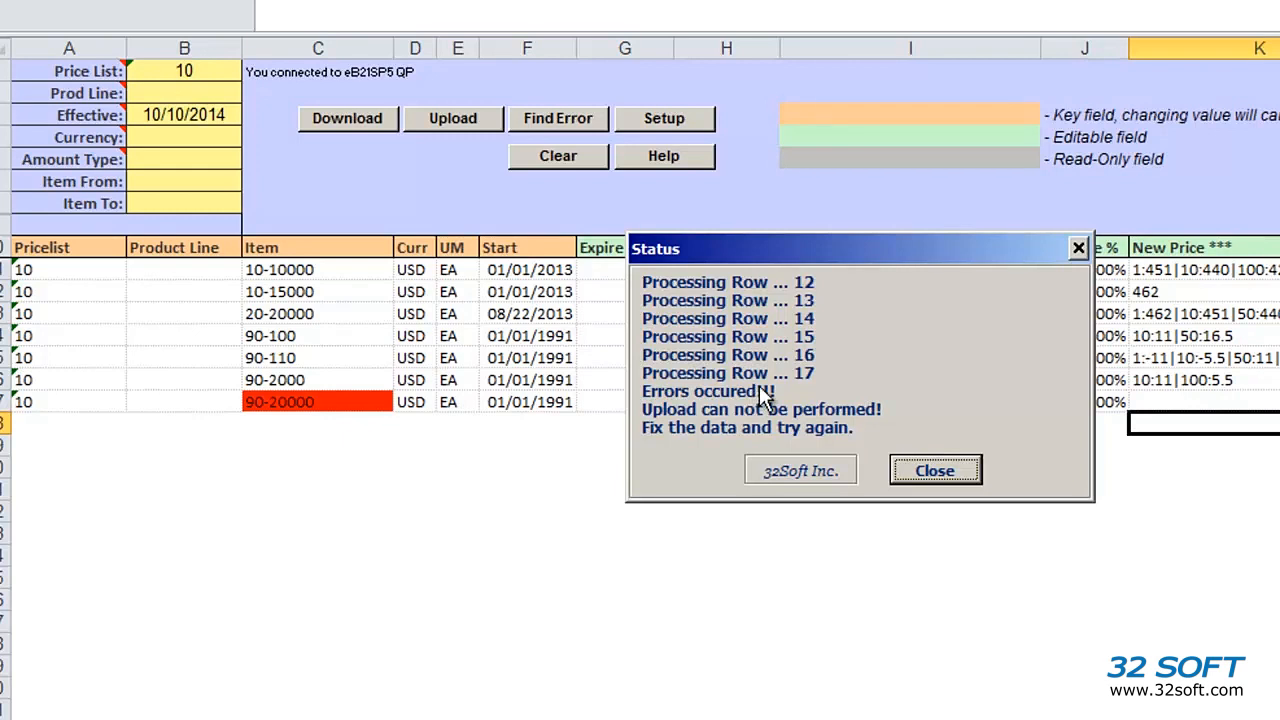
pyautogui.click(947, 462)
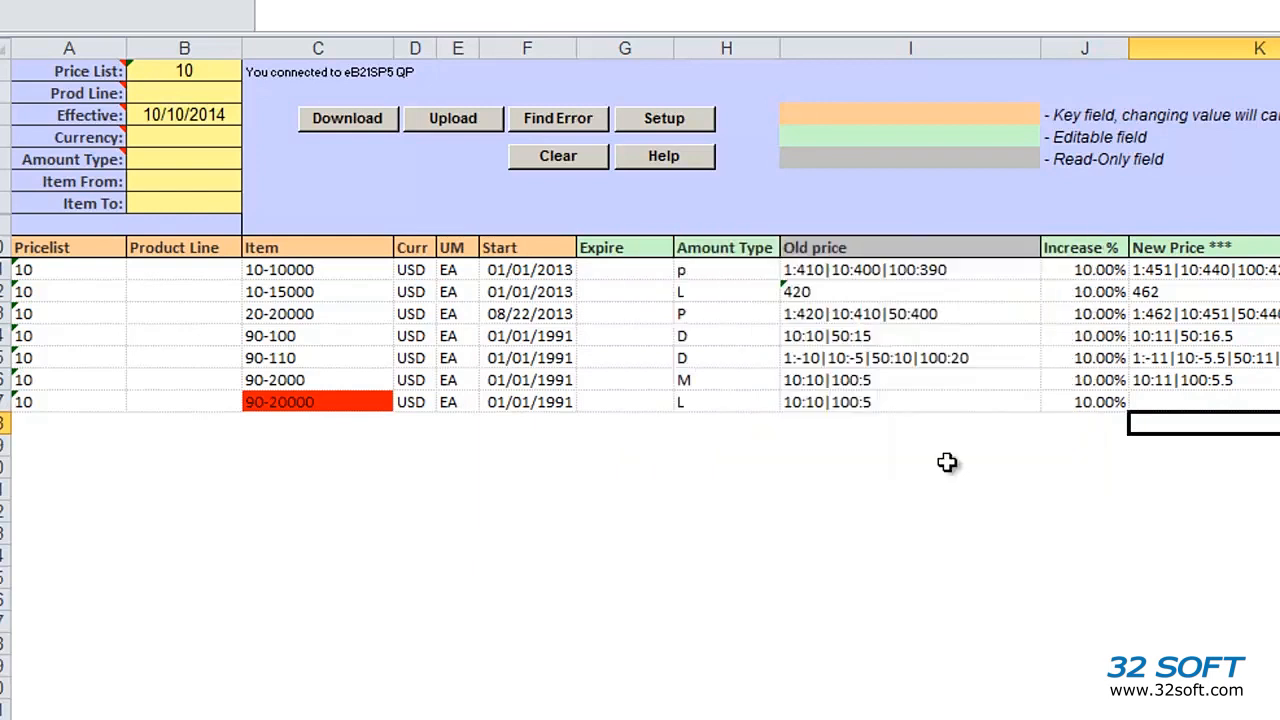
# Step: Locate the flagged row and change its item number from 90-20000 to 90-2001
pyautogui.click(595, 124)
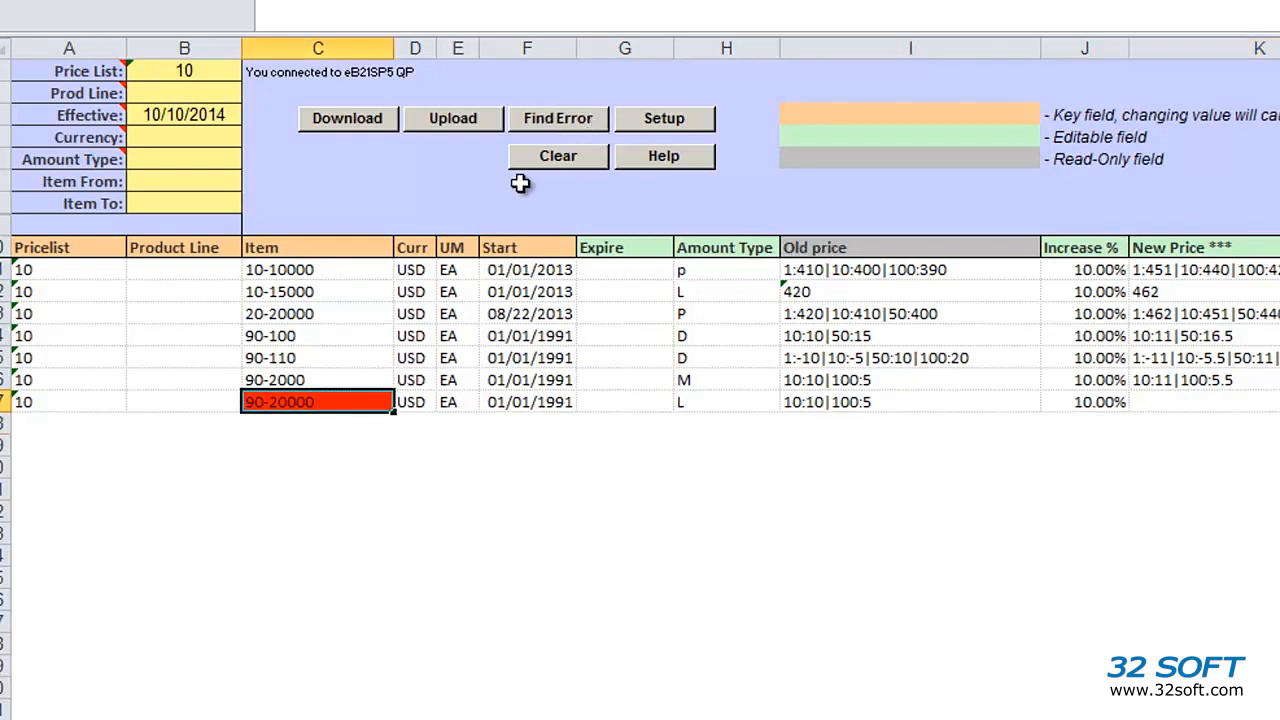
pyautogui.moveTo(343, 407)
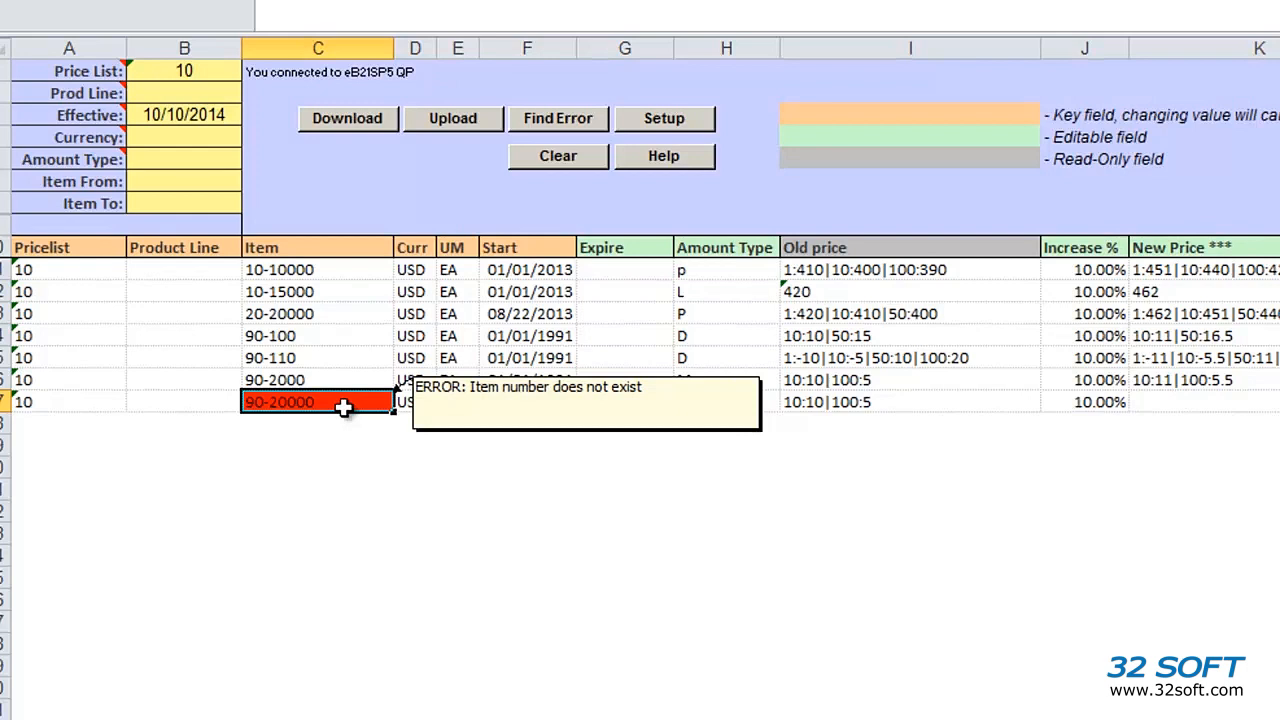
pyautogui.doubleClick(343, 406)
pyautogui.press('BackSpace')
pyautogui.press('BackSpace')
pyautogui.write('1')
pyautogui.press('Return')
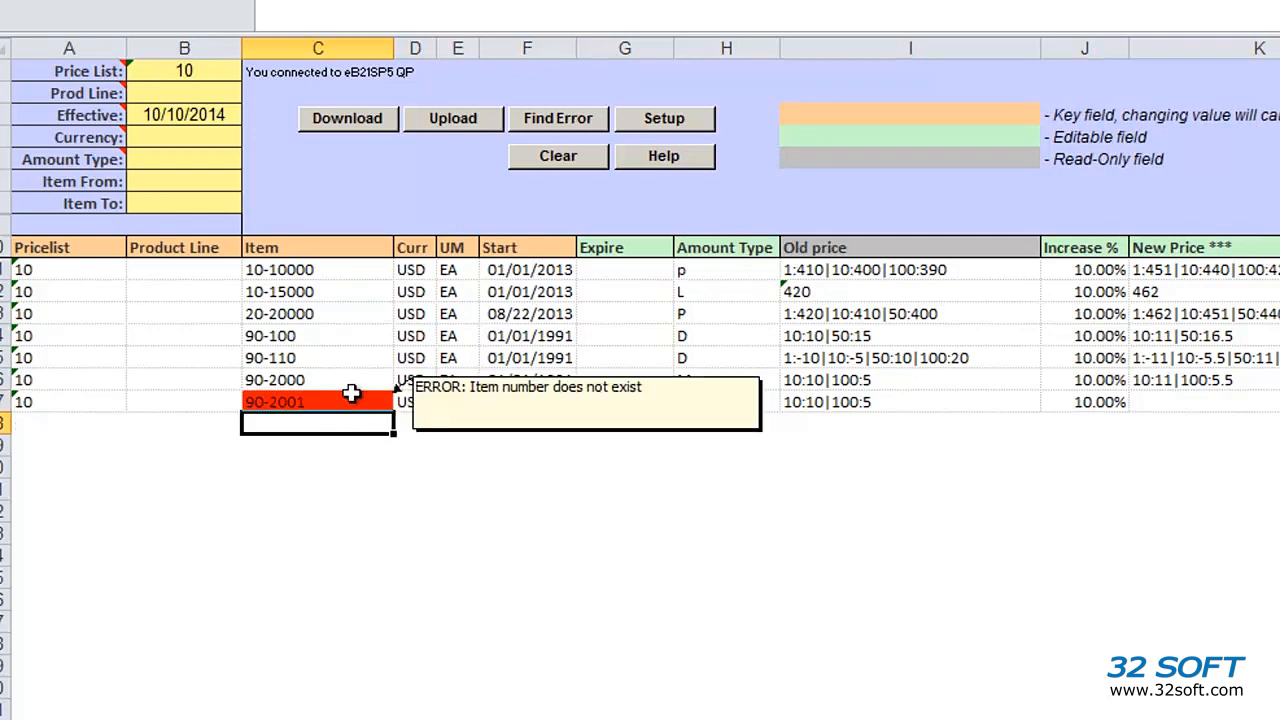
pyautogui.click(576, 122)
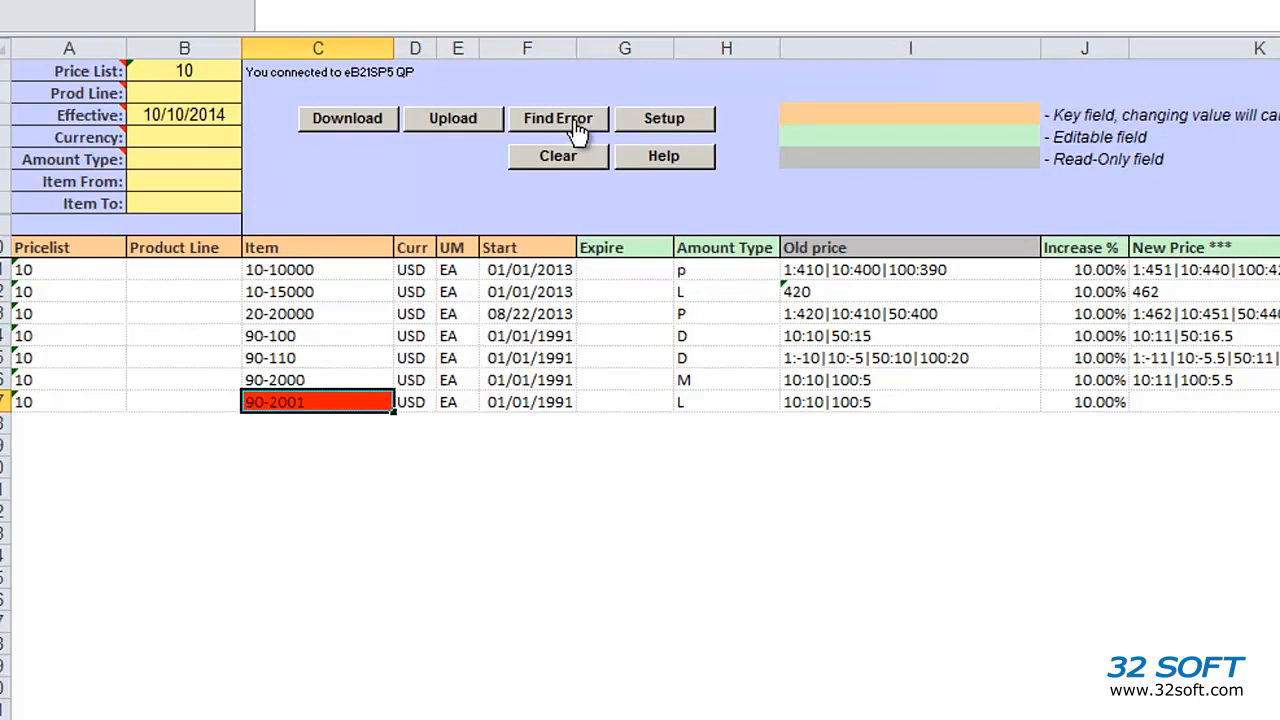
# Step: Re-upload the corrected price list and close the LOADED SUCCESSFULLY report
pyautogui.click(453, 122)
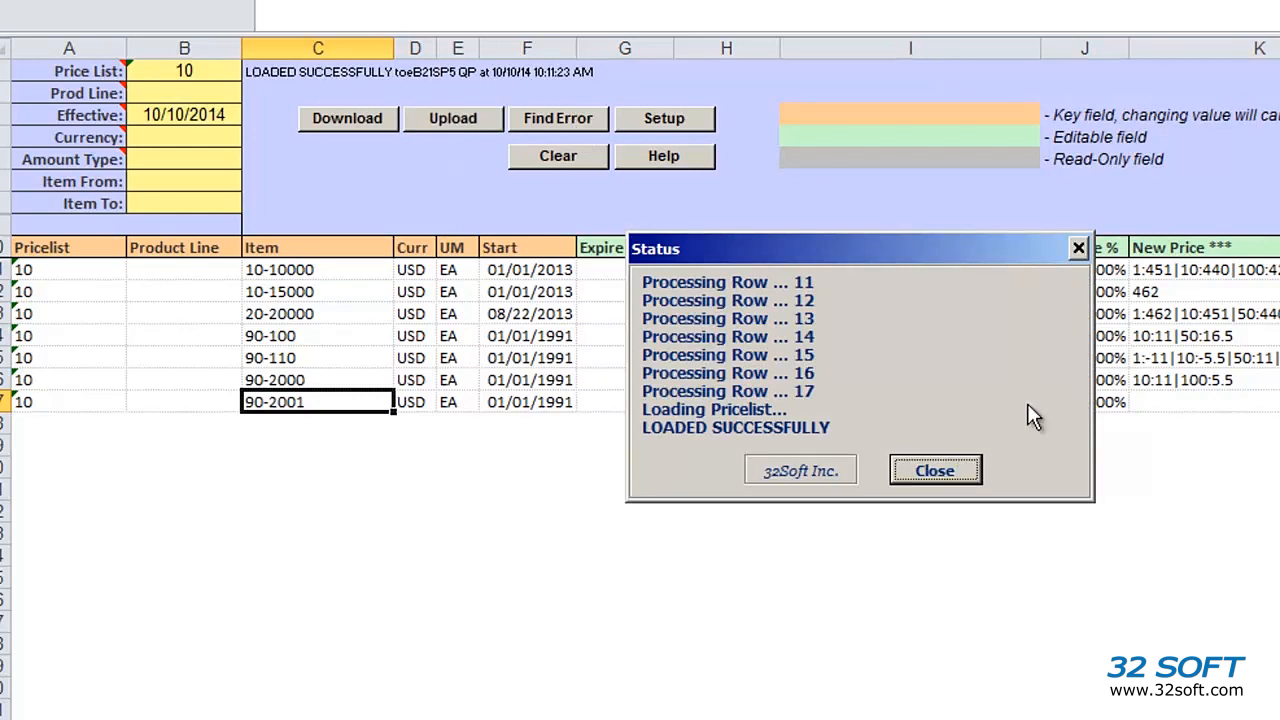
pyautogui.click(972, 470)
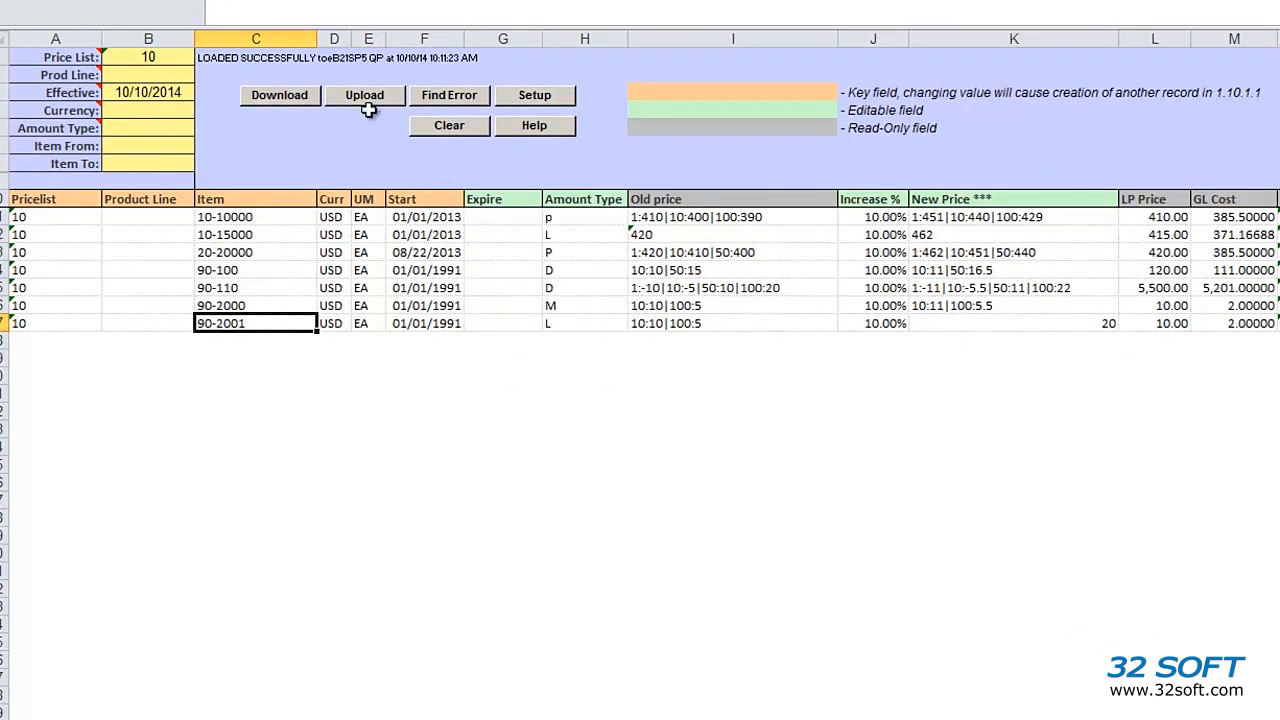
# Step: Download price list 10 again and check old prices match the raised prices, including 90-2001 at 20
pyautogui.click(299, 95)
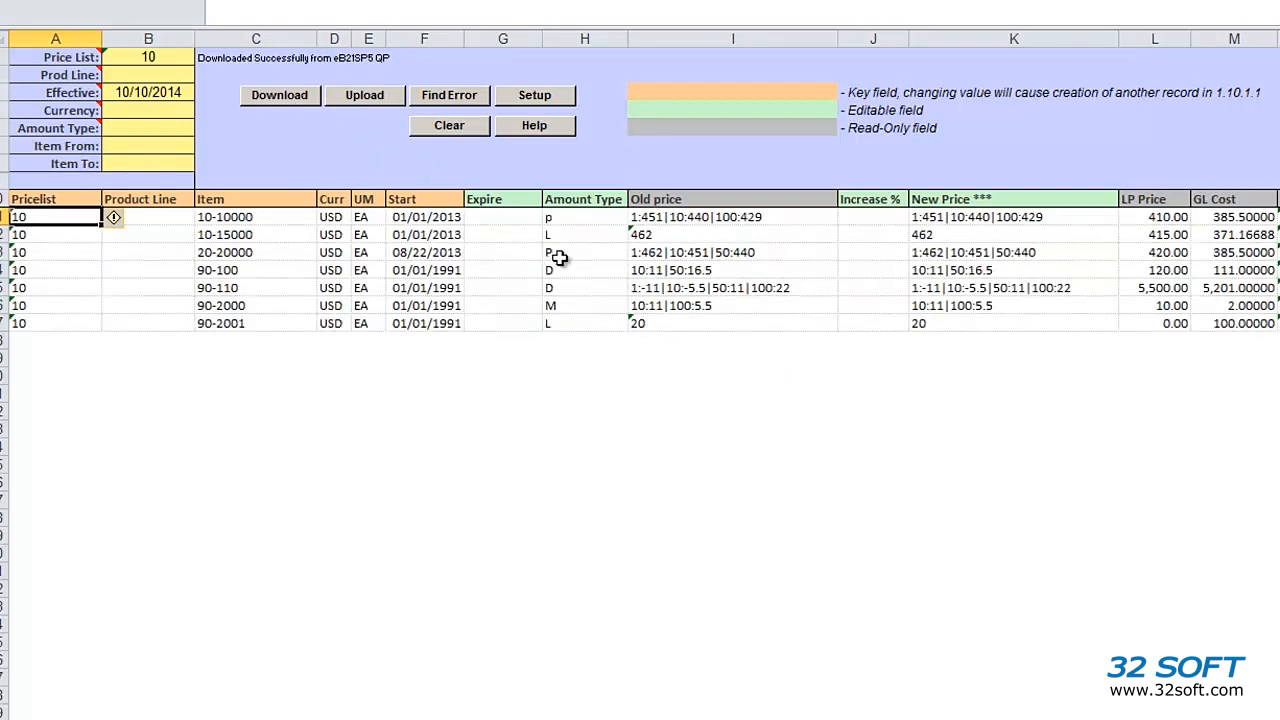
pyautogui.click(275, 322)
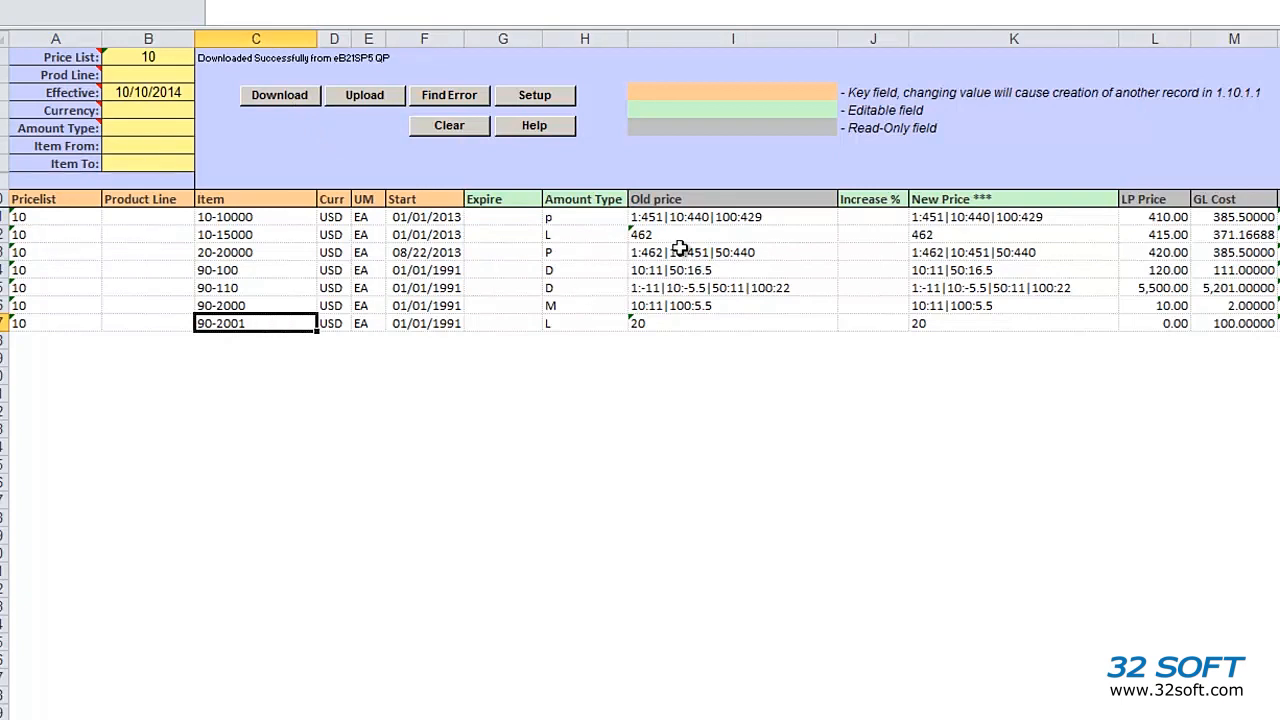
pyautogui.moveTo(689, 216); pyautogui.dragTo(686, 320)
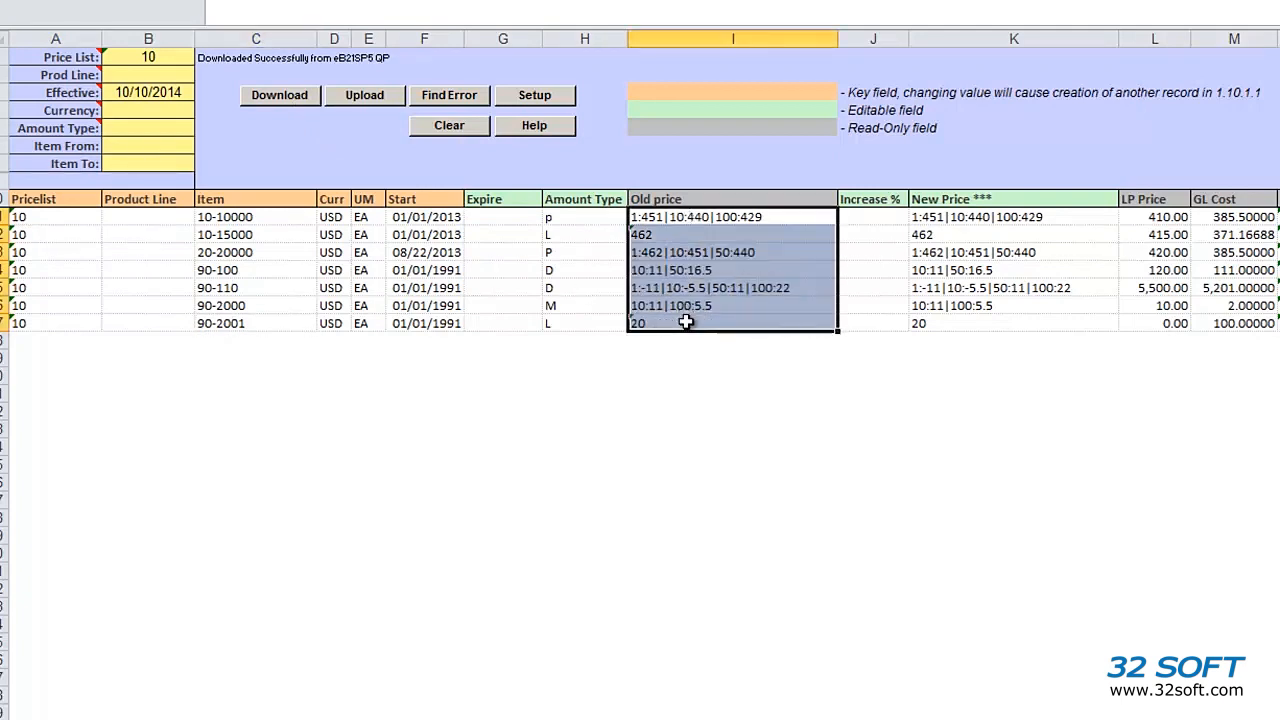
pyautogui.click(553, 291)
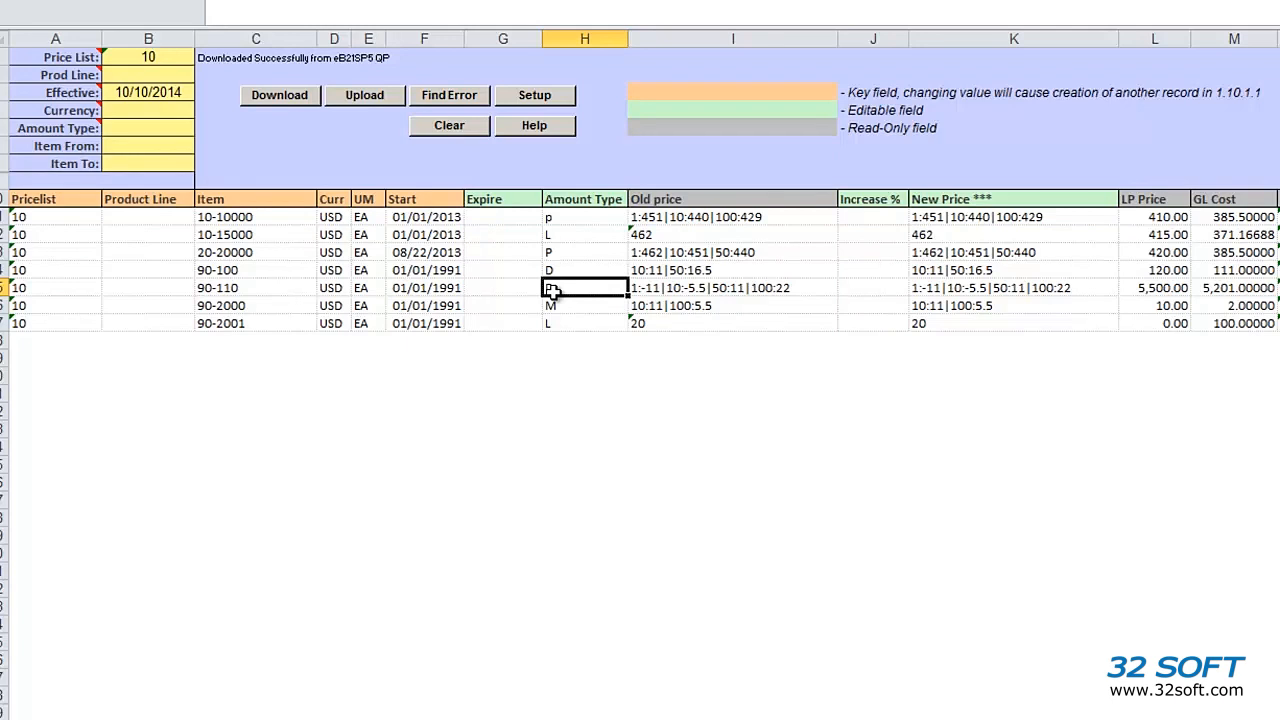